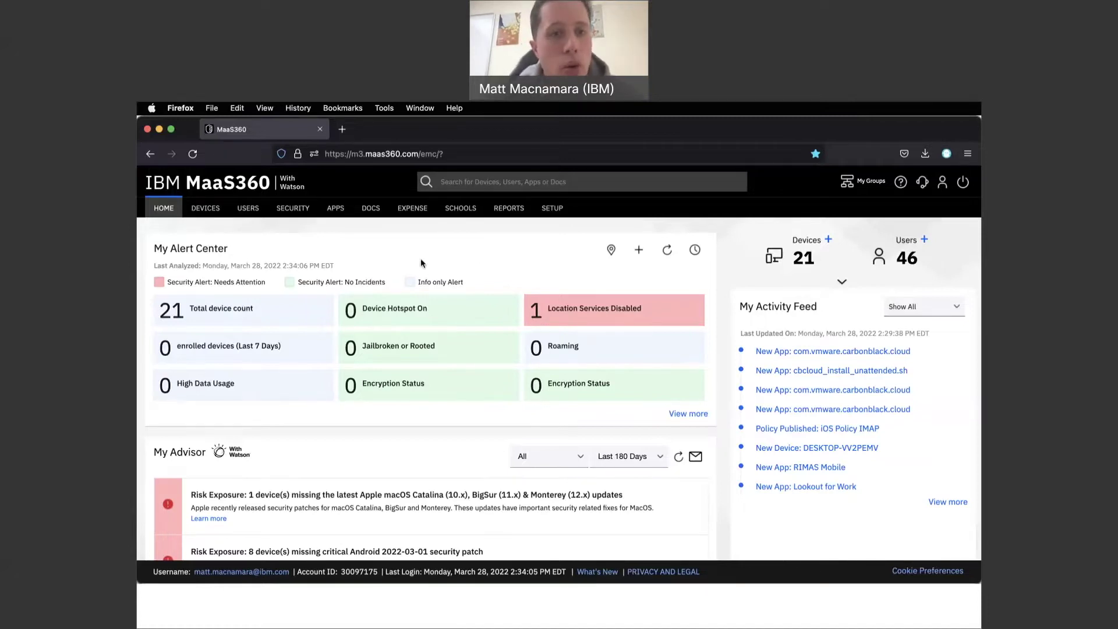
Show the SECURITY tab's dropdown menu on the MaaS360 home dashboard
mouse_move(293, 211)
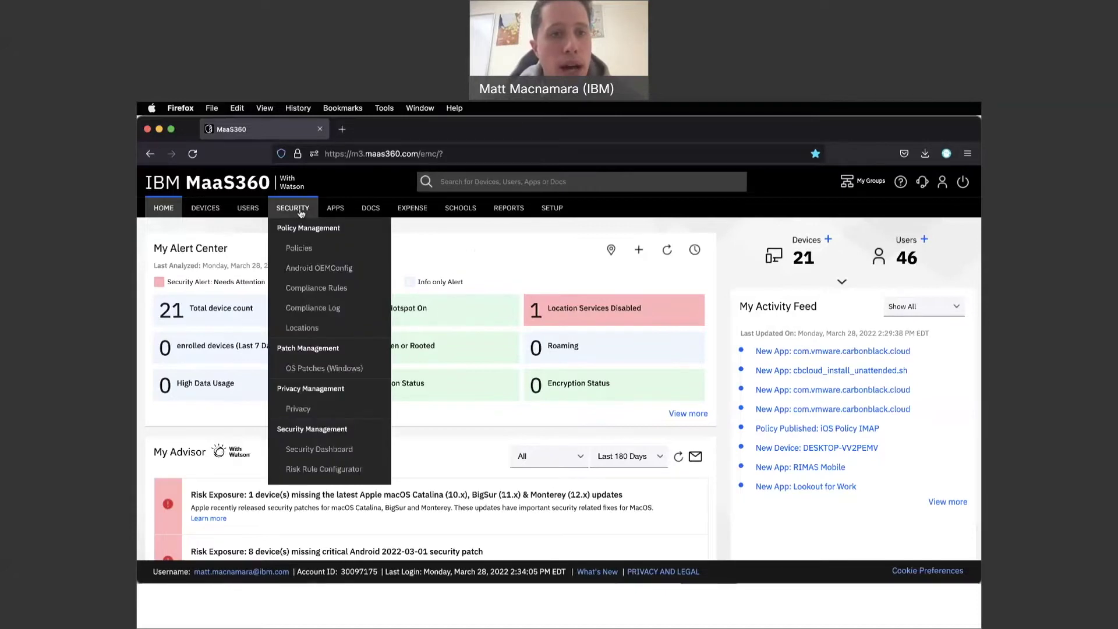
Open SECURITY > Policies, then go to the Compliance Rules rule set list
left_click(300, 249)
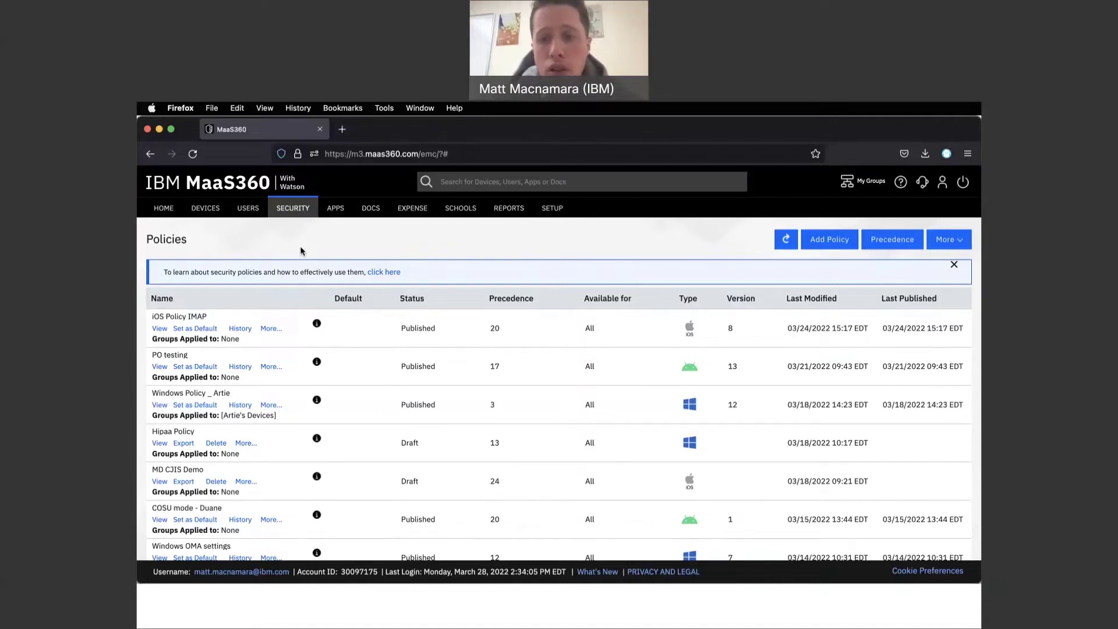
mouse_move(286, 209)
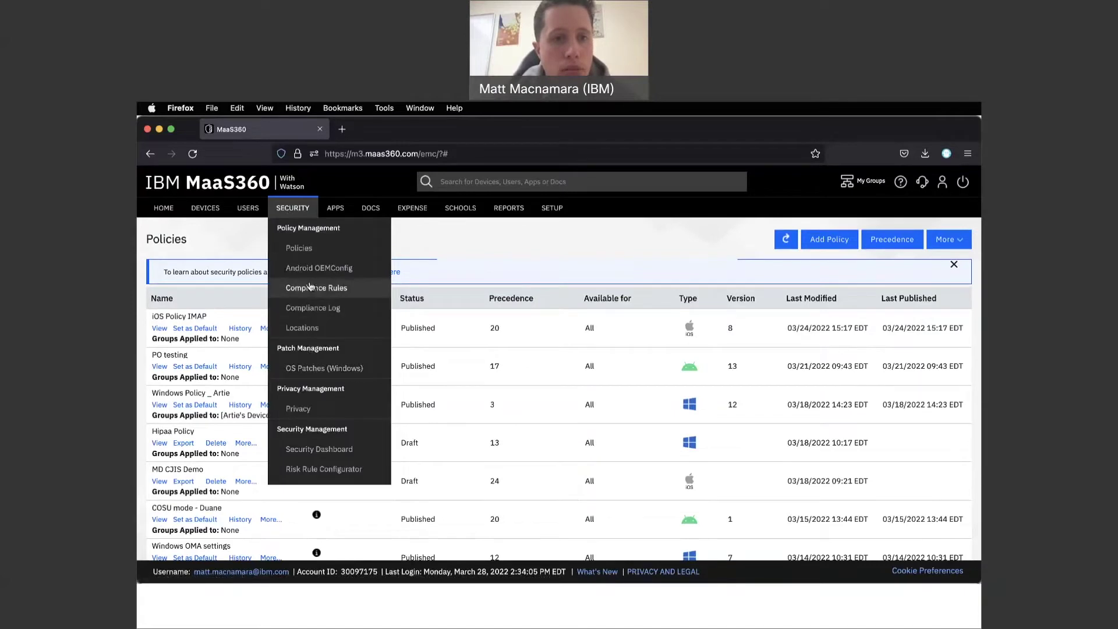
left_click(310, 287)
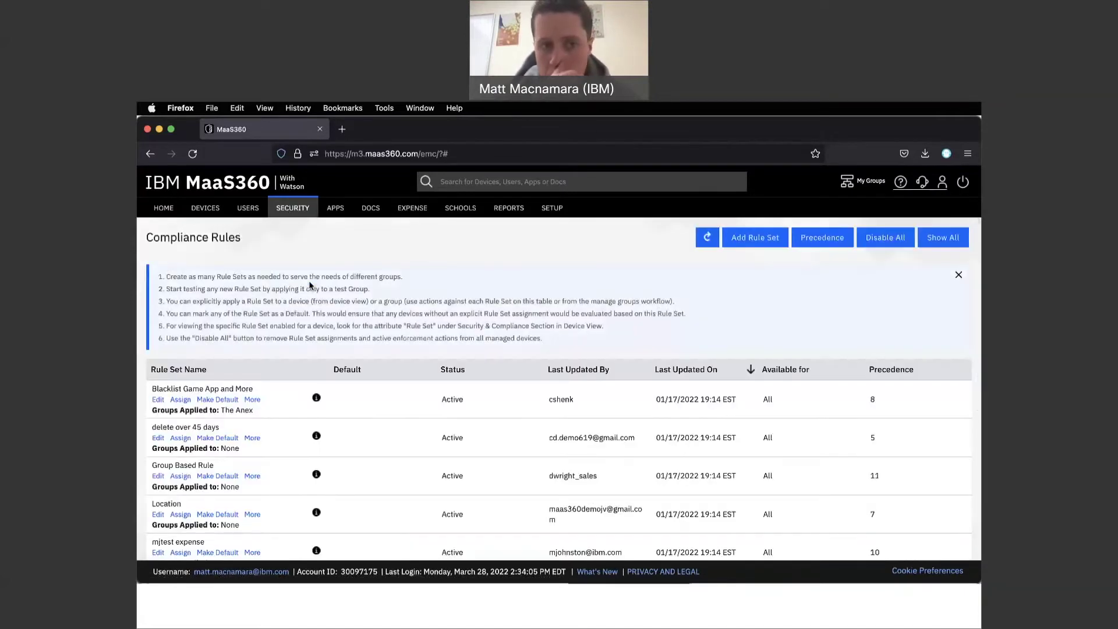
Edit the 'delete over 45 days' rule set and show its Enforcement Rules section
left_click(156, 440)
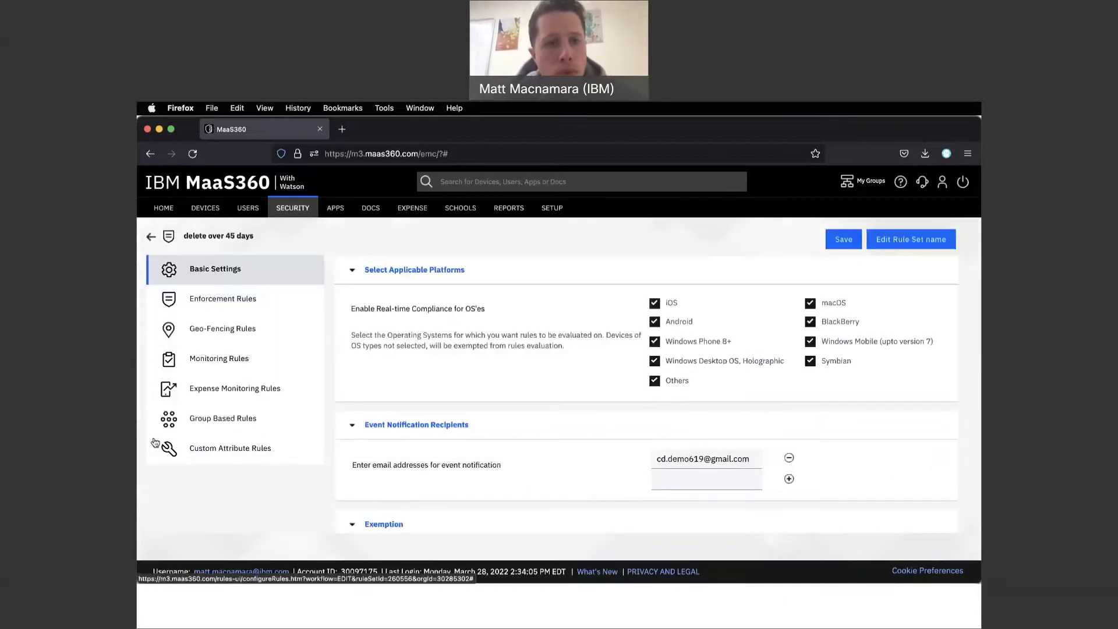
left_click(246, 301)
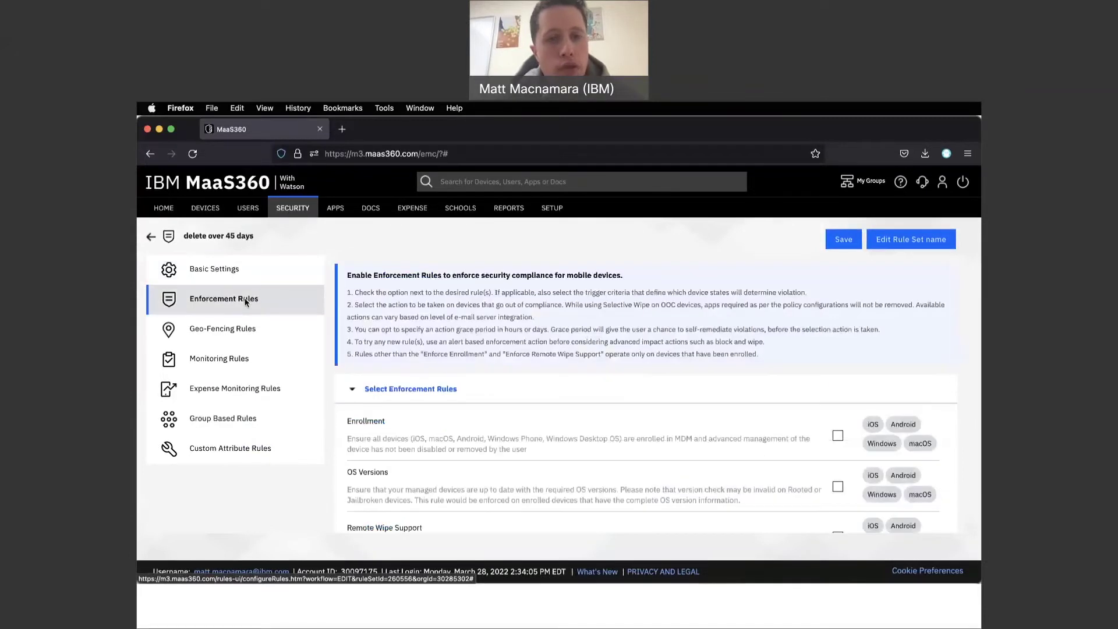
scroll(464, 366, "down", 1)
scroll(464, 367, "down", 3)
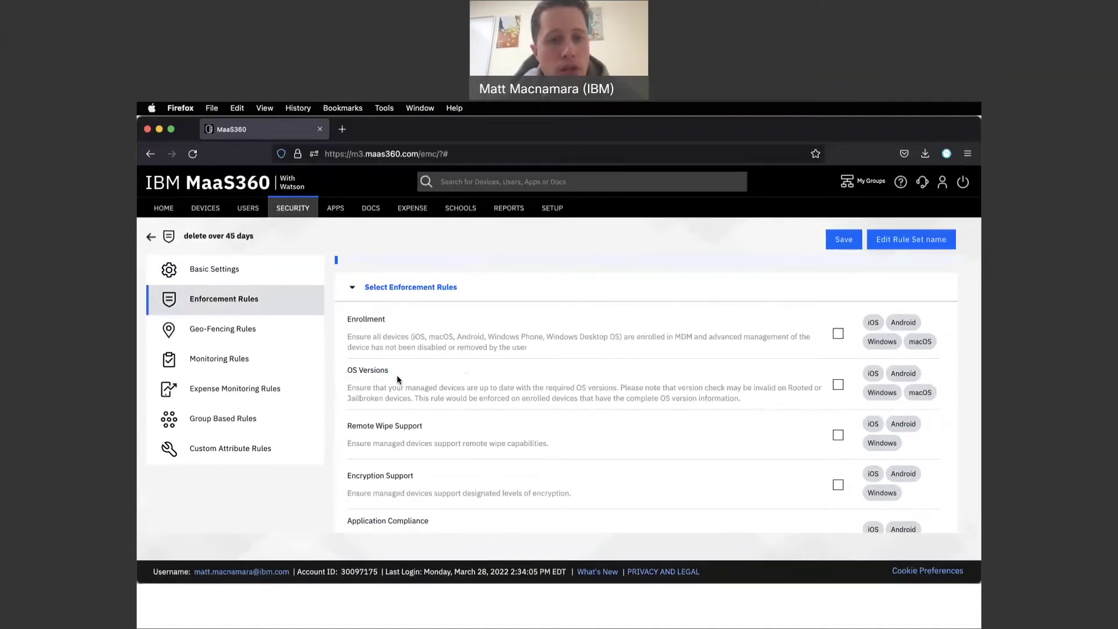
scroll(397, 379, "down", 2)
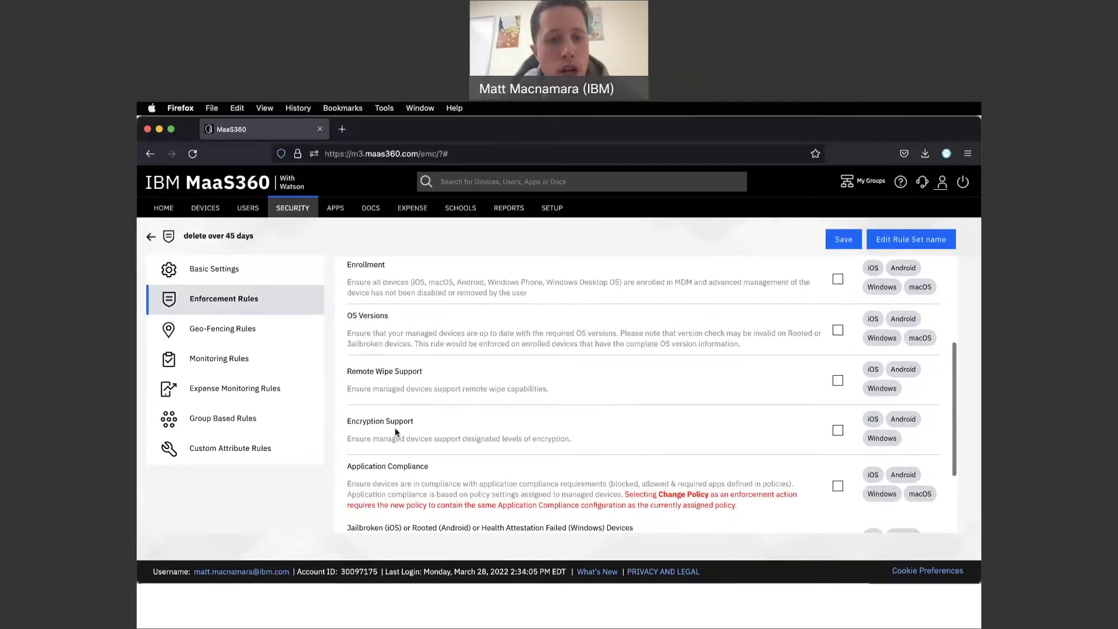
scroll(395, 432, "down", 4)
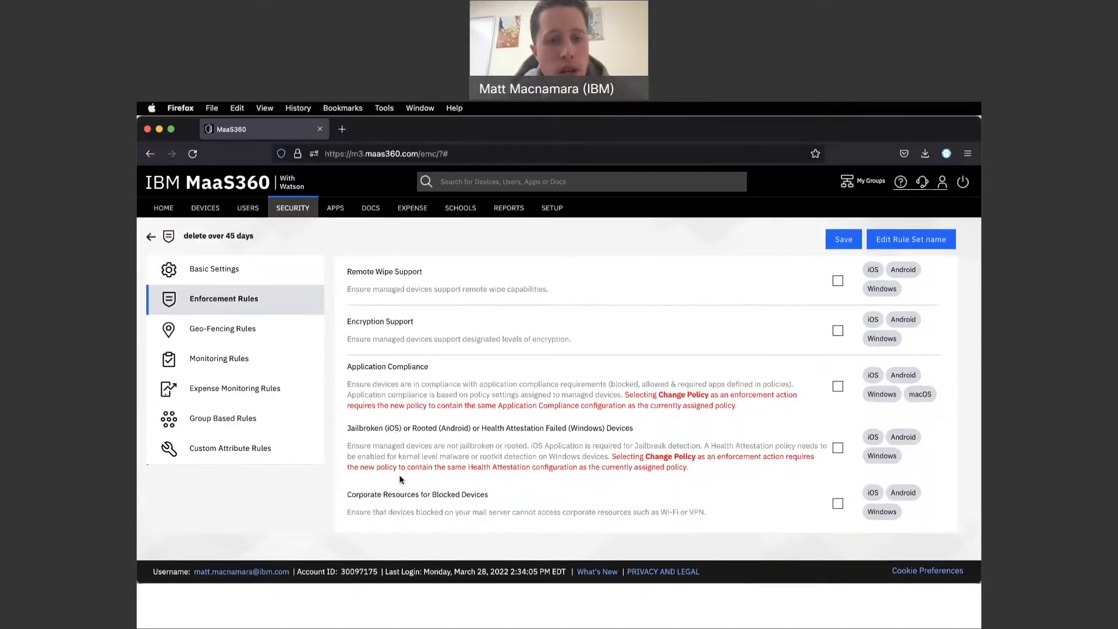
scroll(402, 482, "down", 1)
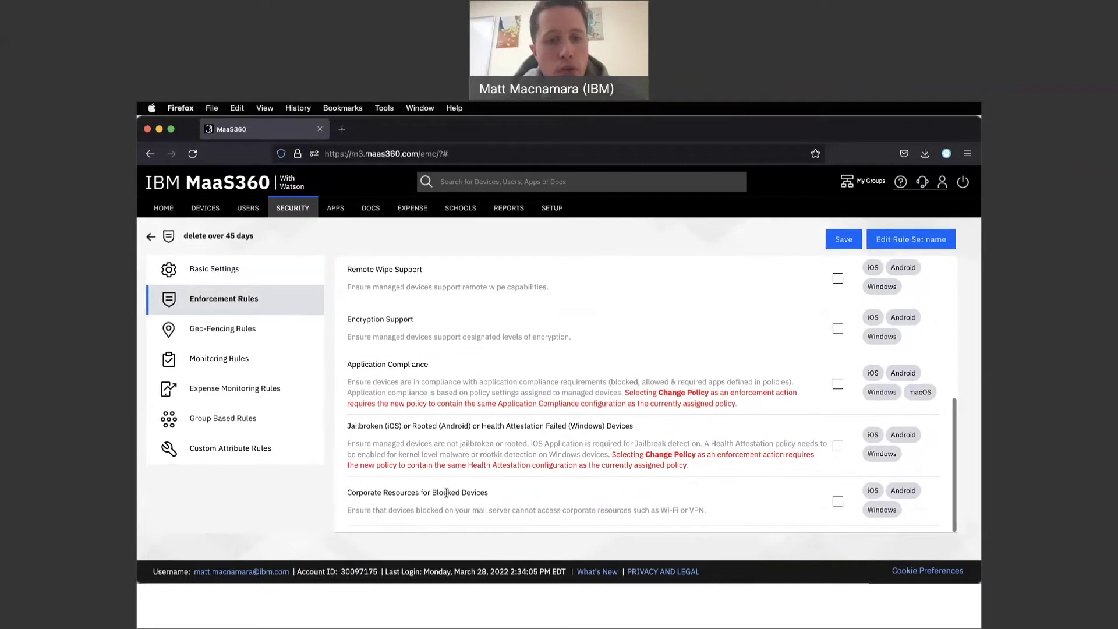
scroll(425, 465, "up", 10)
scroll(406, 428, "down", 3)
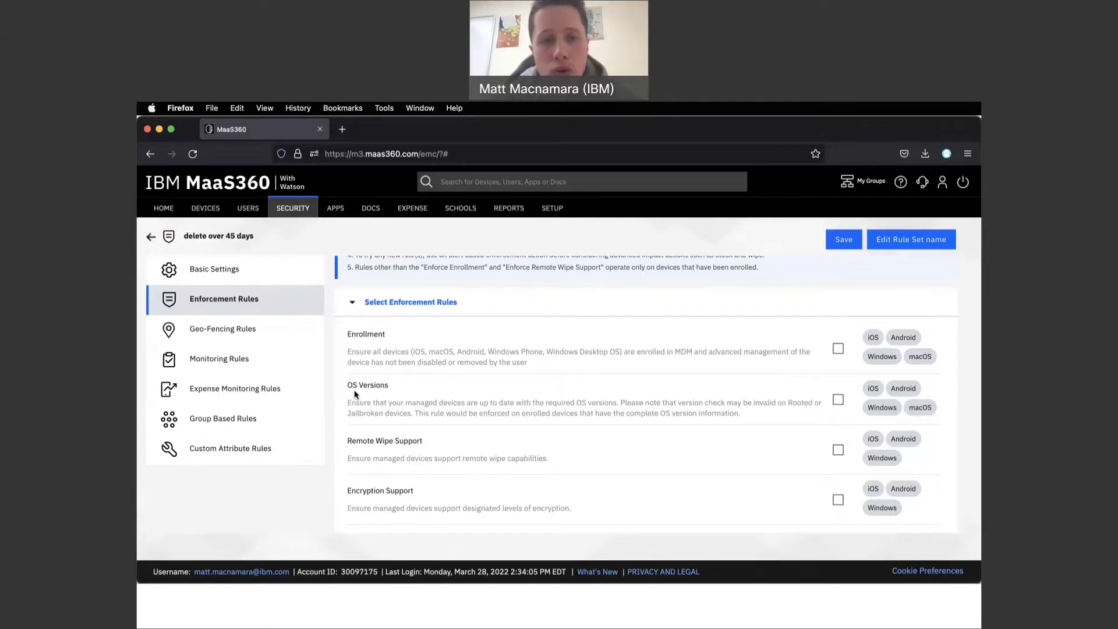
Enable the OS Versions rule and review its version range and Enforcement Action settings
left_click(837, 401)
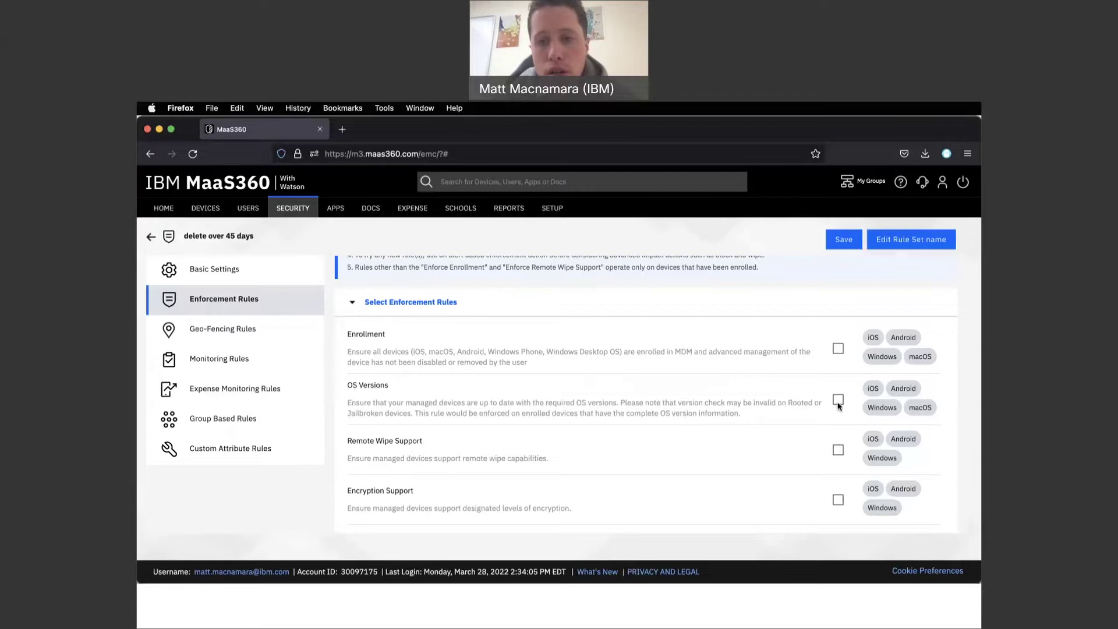
scroll(617, 429, "down", 1)
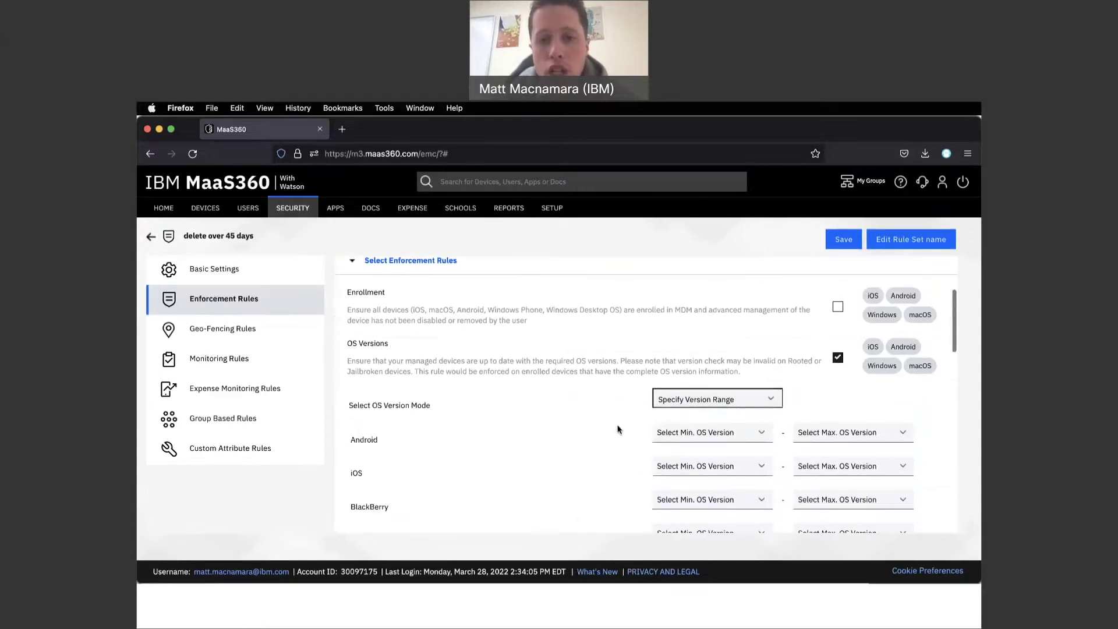
scroll(706, 408, "down", 2)
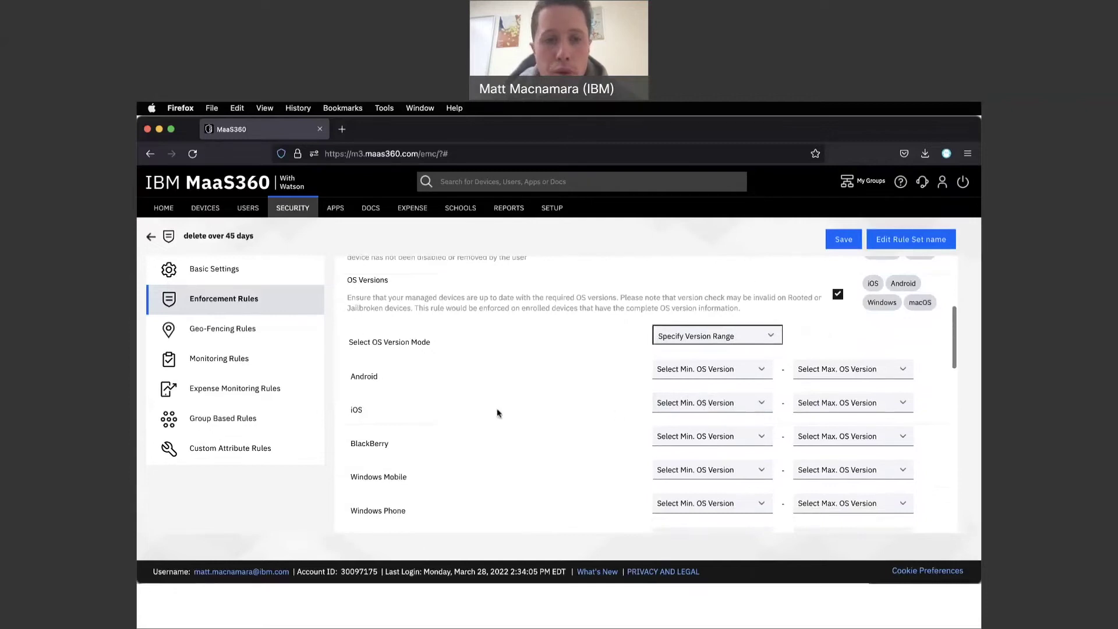
scroll(664, 412, "down", 6)
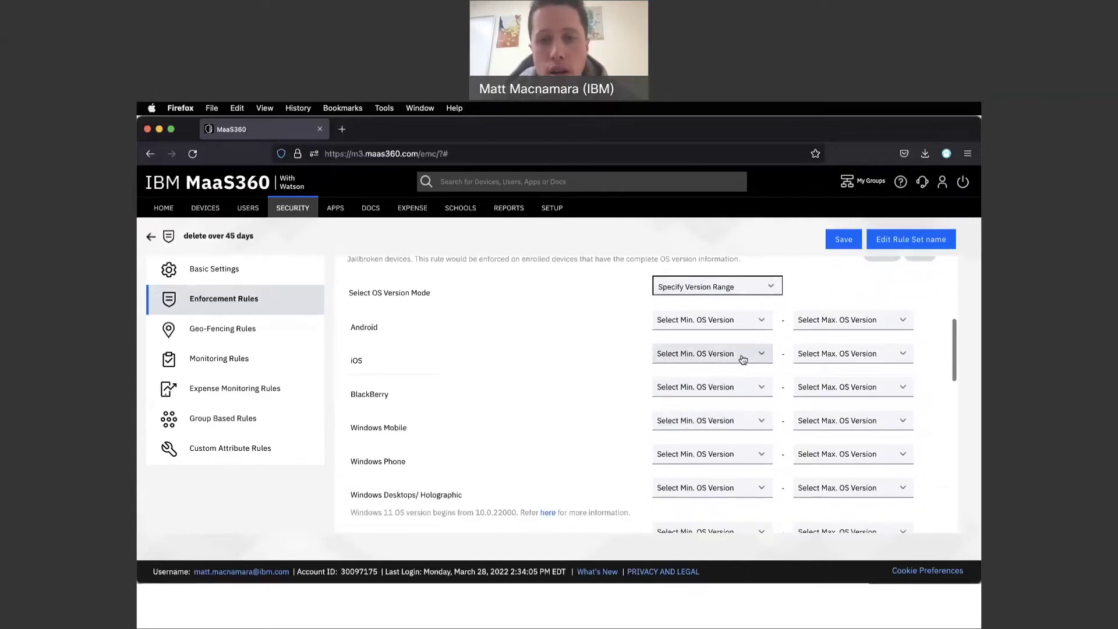
scroll(742, 357, "down", 3)
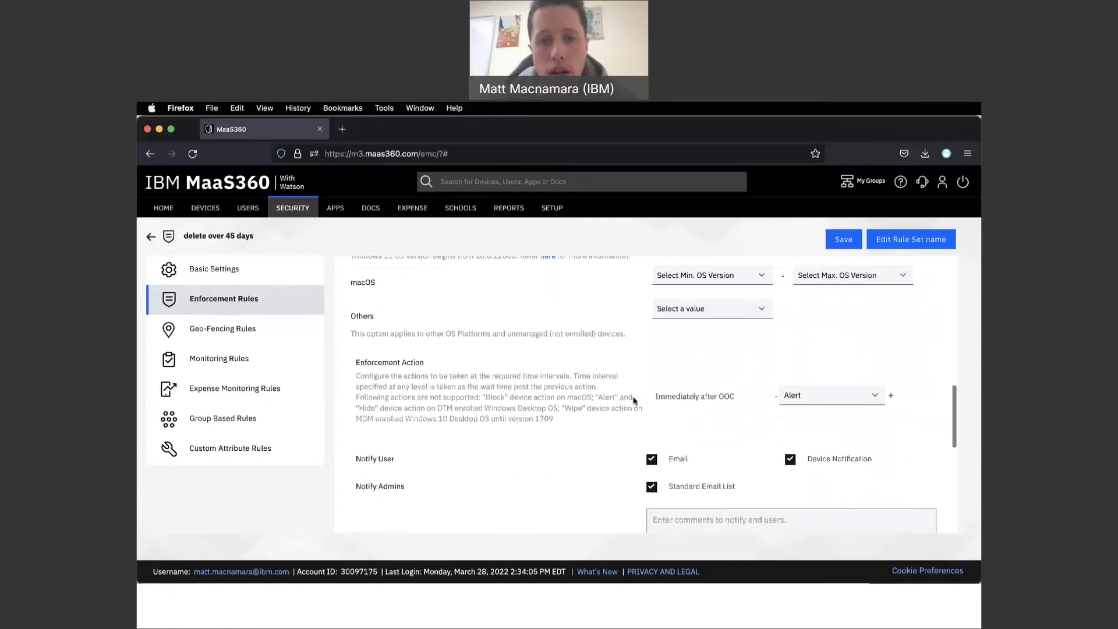
scroll(626, 399, "down", 1)
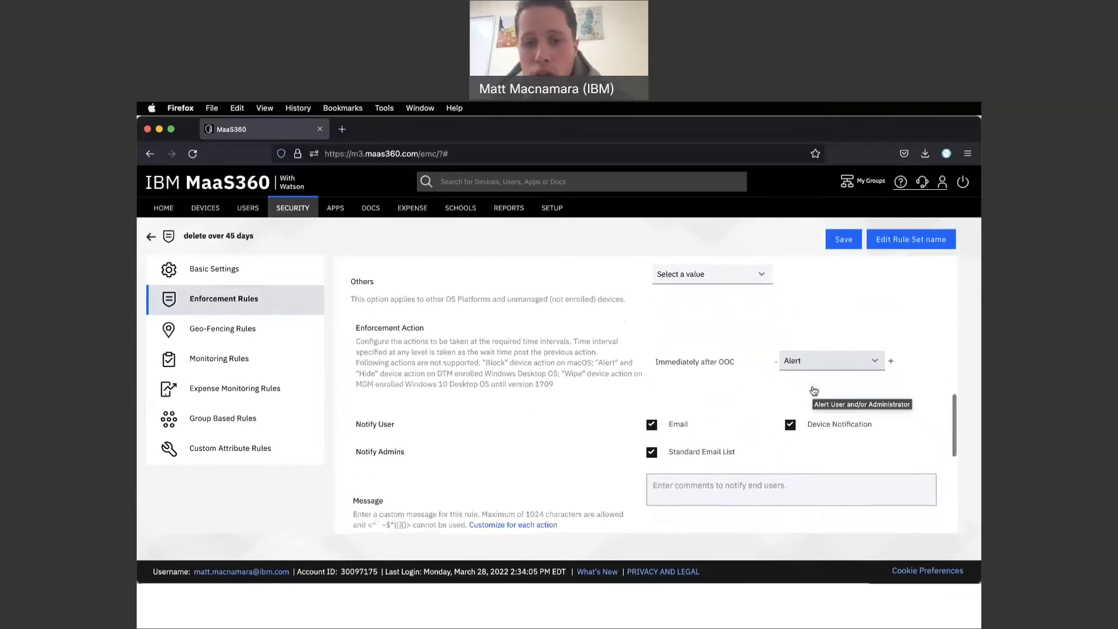
Enter the user message 'PLease update your device, it is out of compliance.'
left_click(675, 483)
type("PLe")
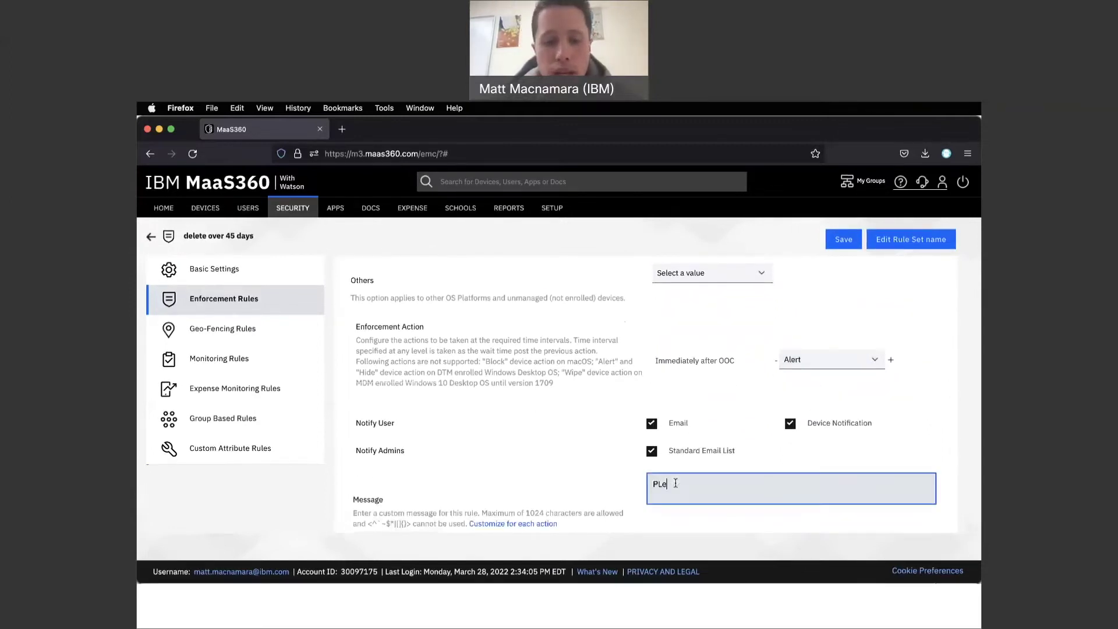
type("ase update your")
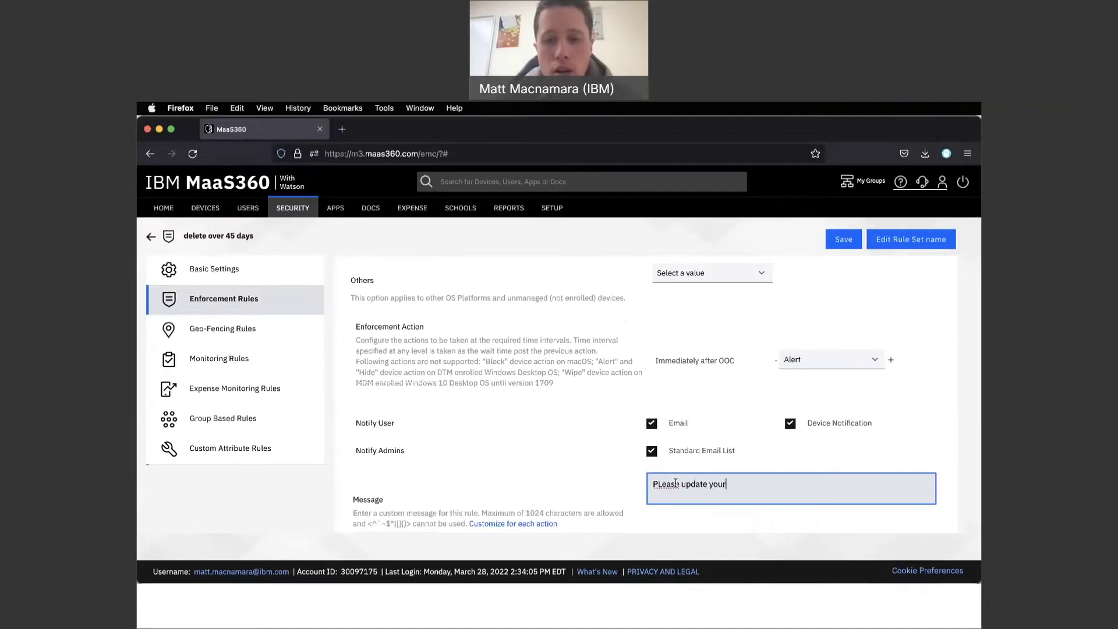
type(" device, it")
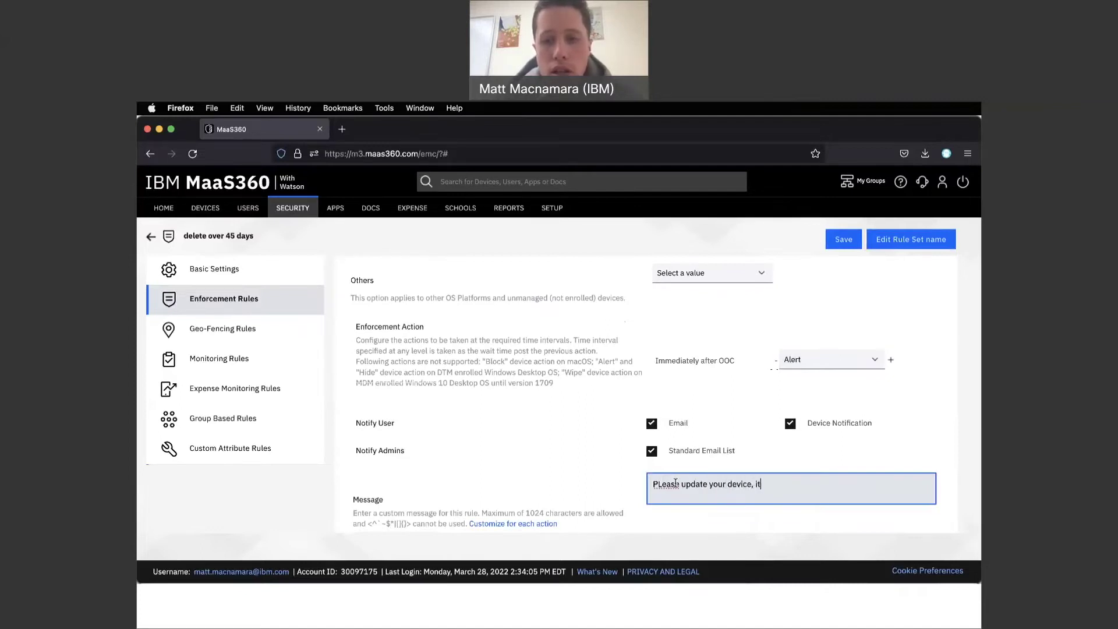
type(" is out of com")
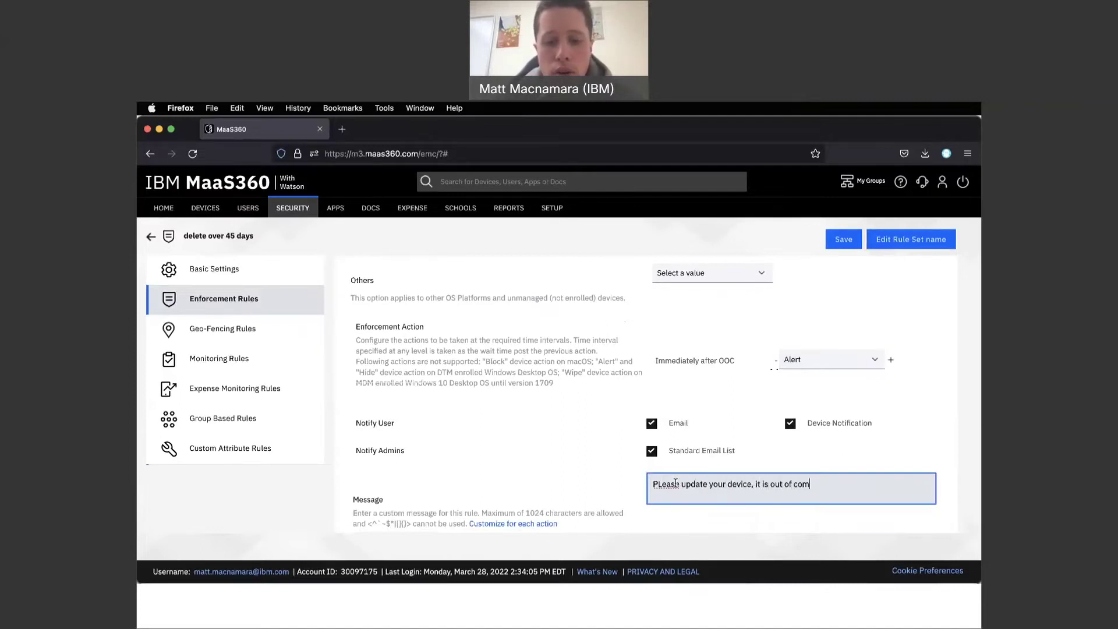
type("pliance.")
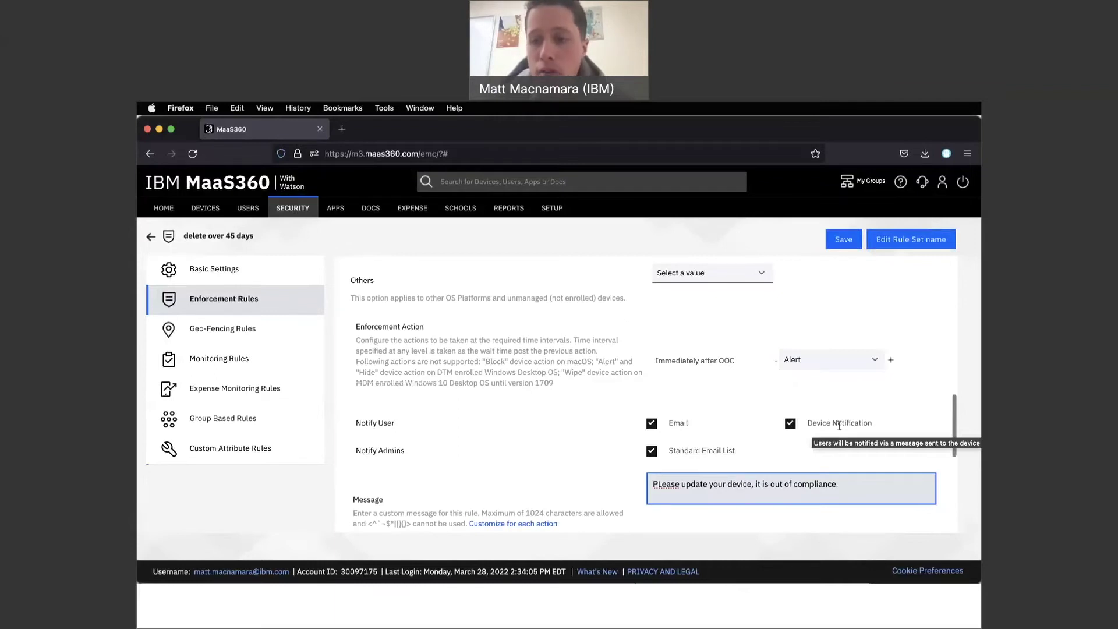
Add a second escalation step that blocks the device 1 day after the Alert
scroll(839, 426, "down", 1)
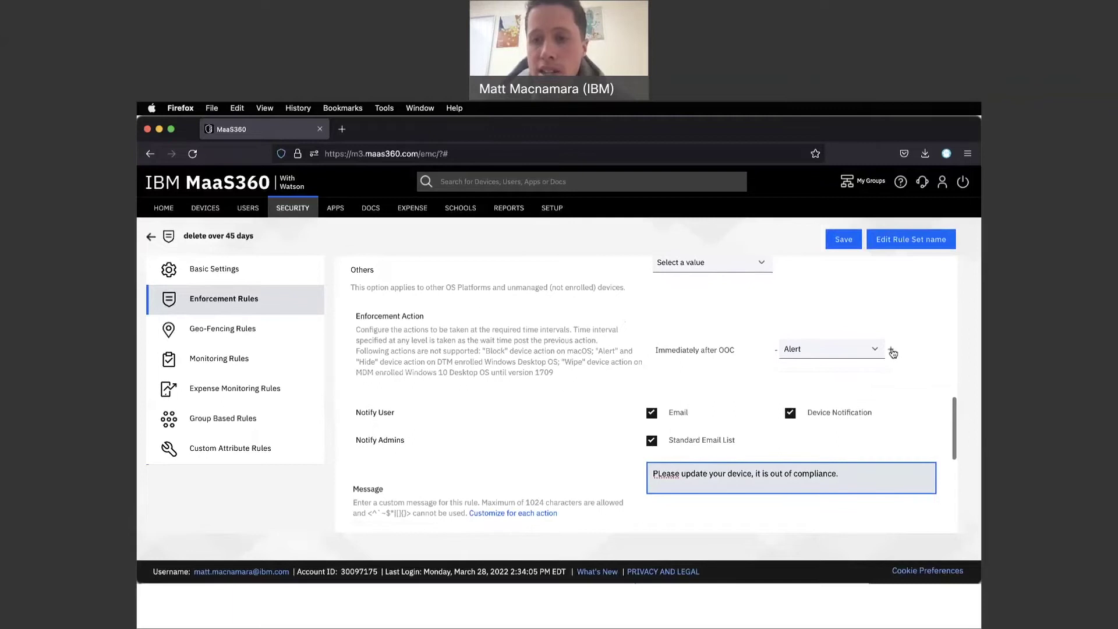
left_click(890, 350)
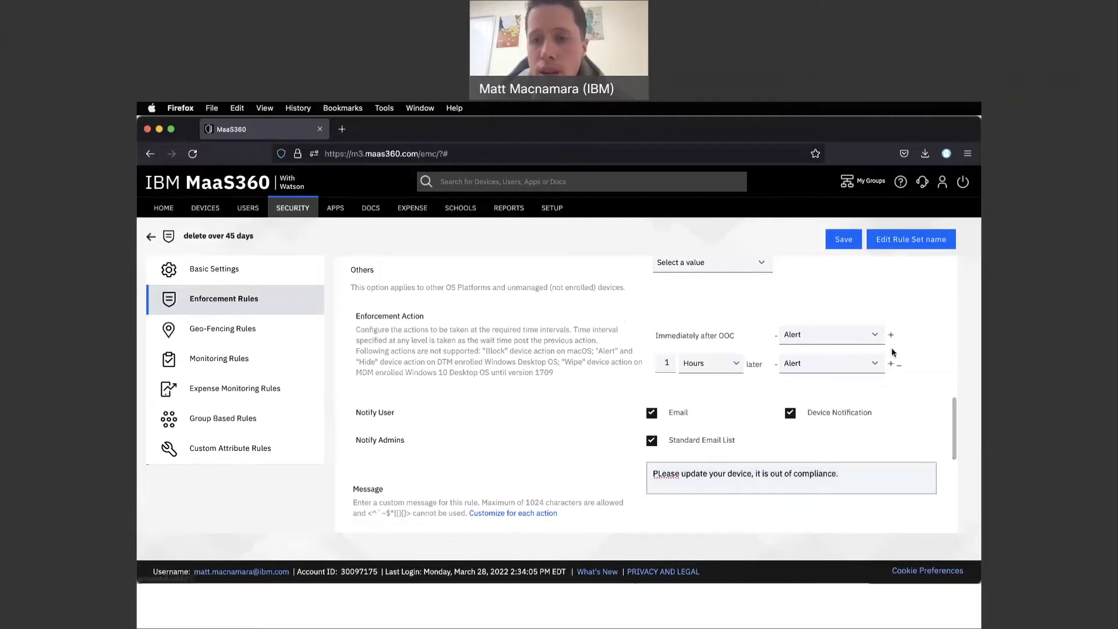
left_click(667, 359)
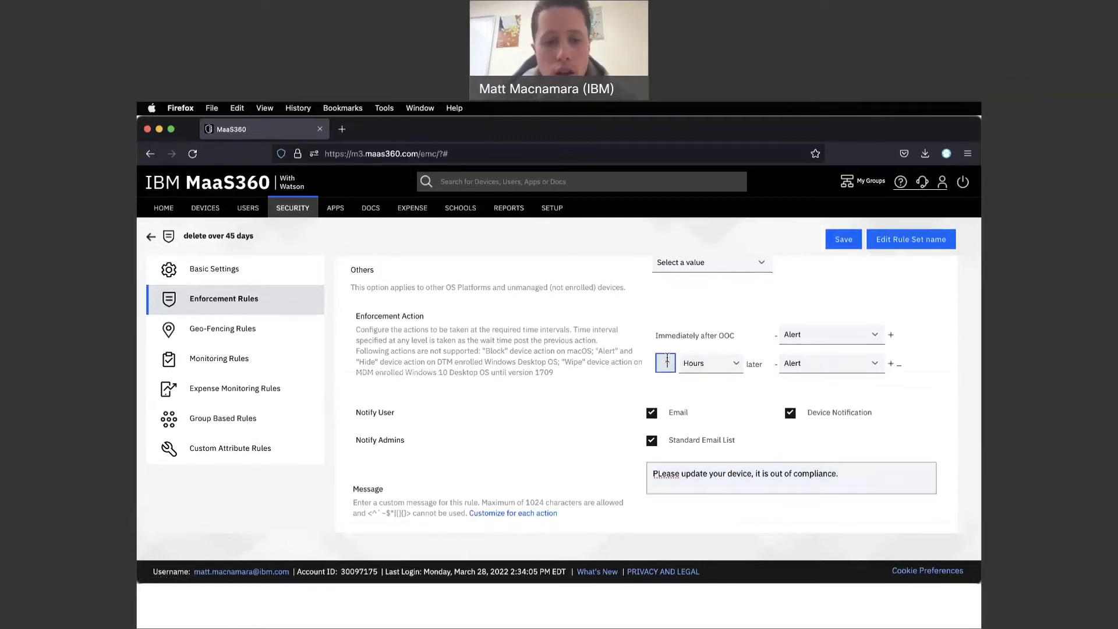
left_click(707, 363)
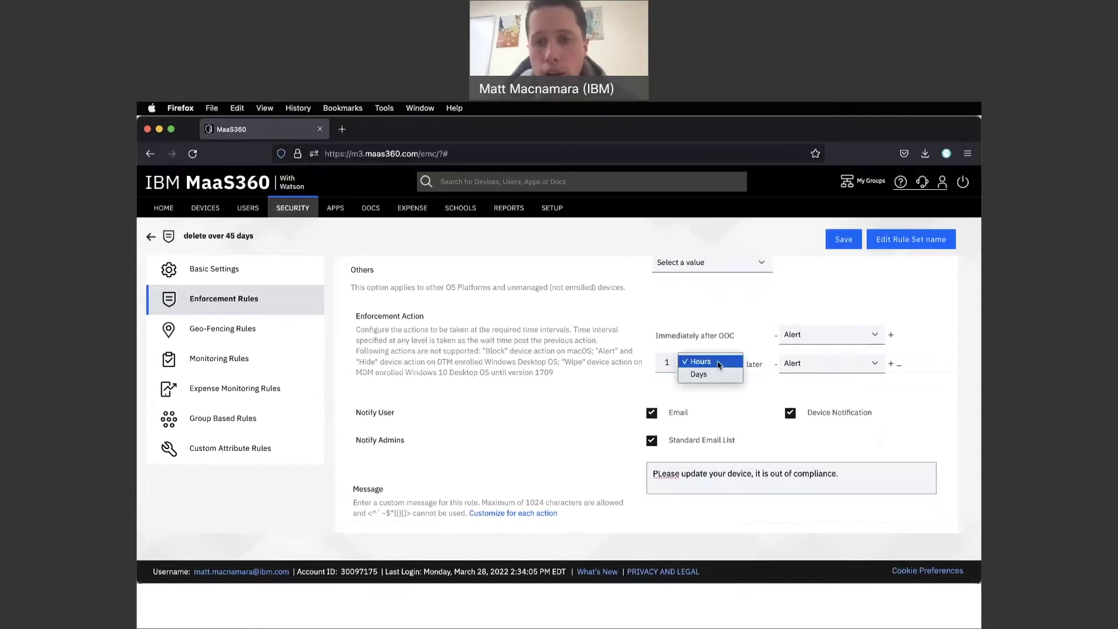
left_click(714, 374)
left_click(818, 371)
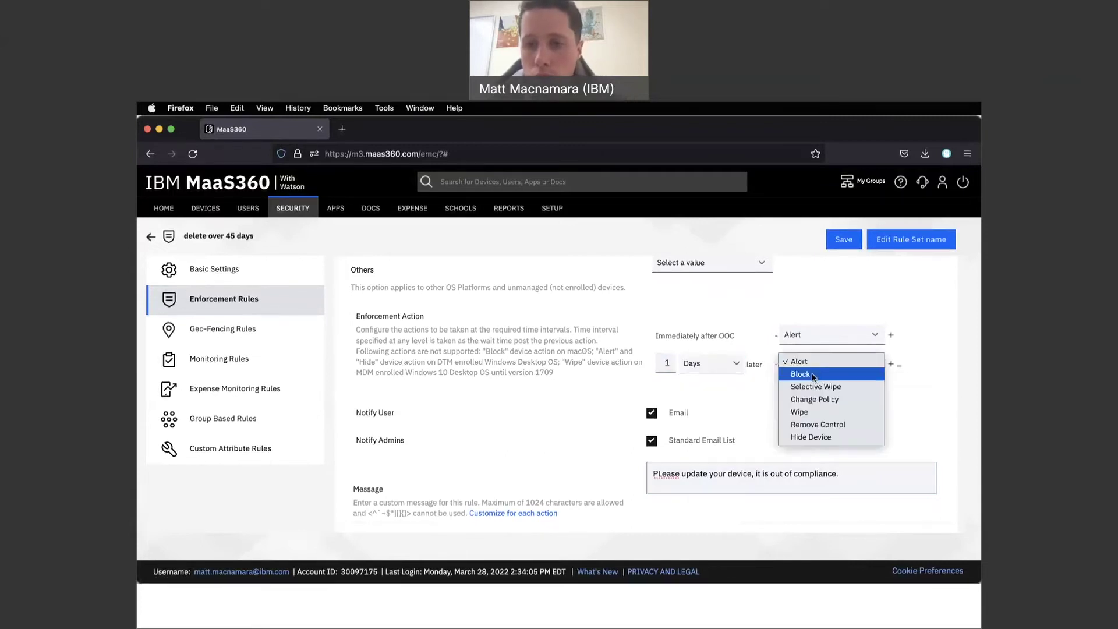
left_click(815, 374)
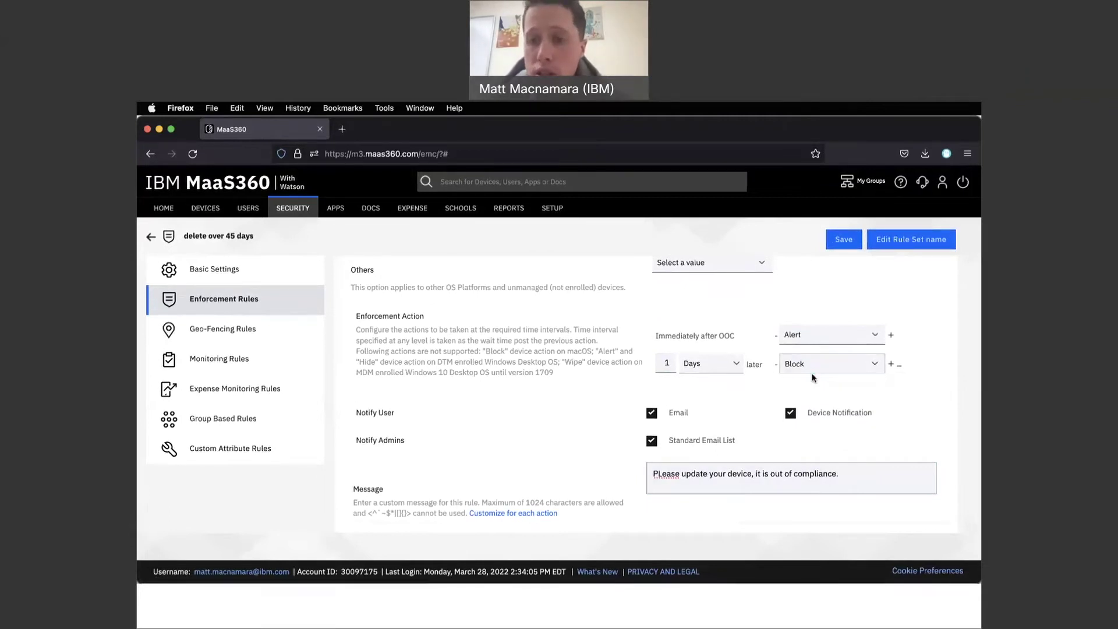
Add a third escalation step doing a Selective Wipe 1 day later
left_click(890, 364)
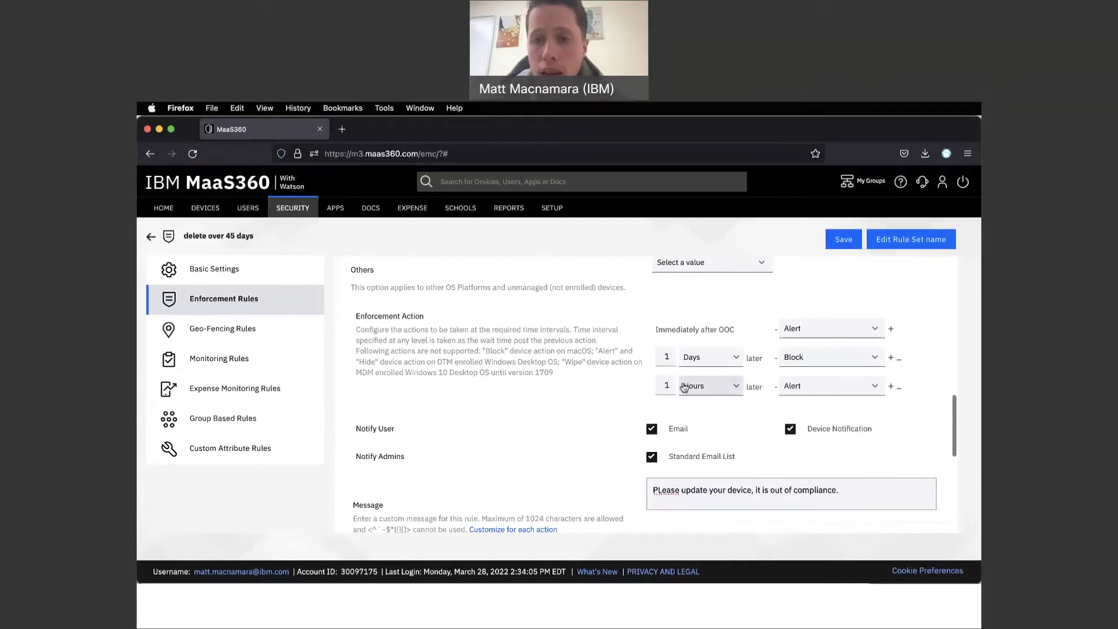
left_click(717, 388)
left_click(718, 399)
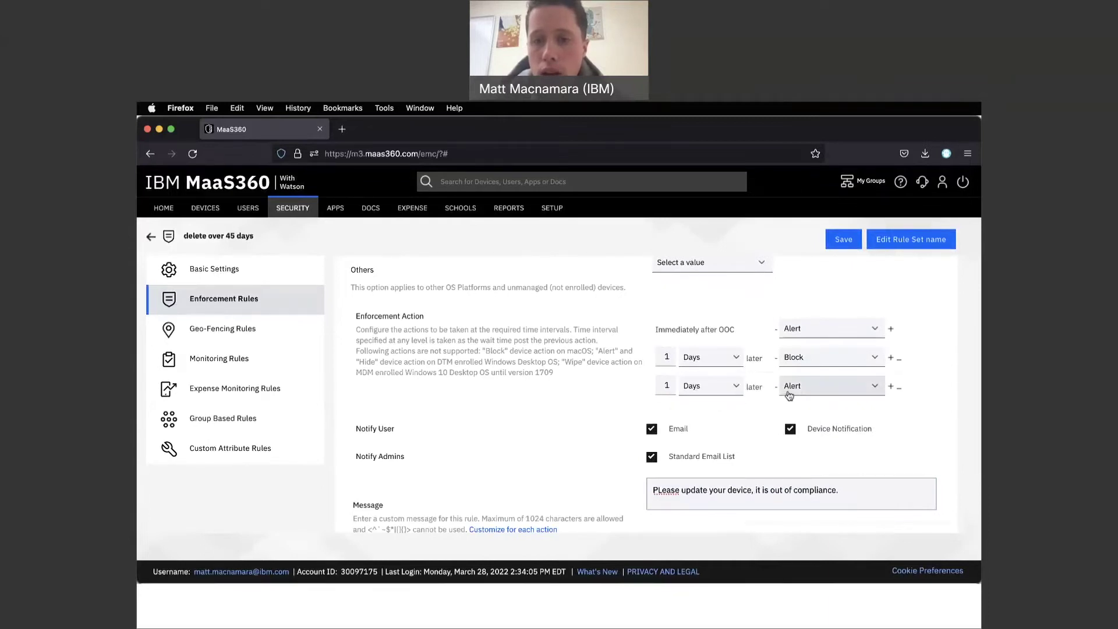
left_click(800, 392)
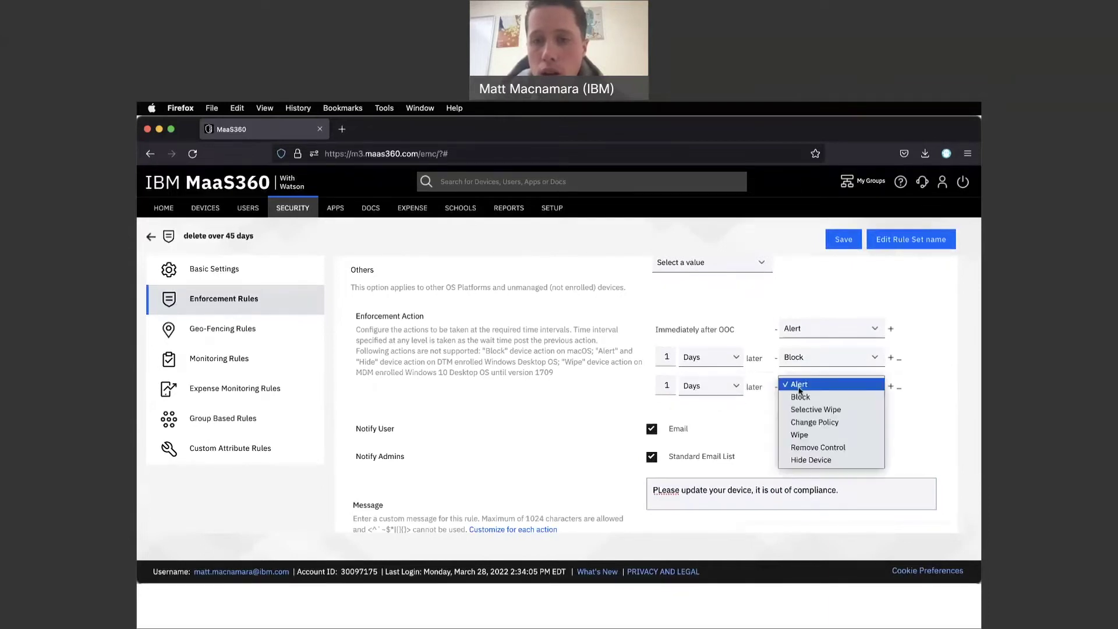
left_click(813, 413)
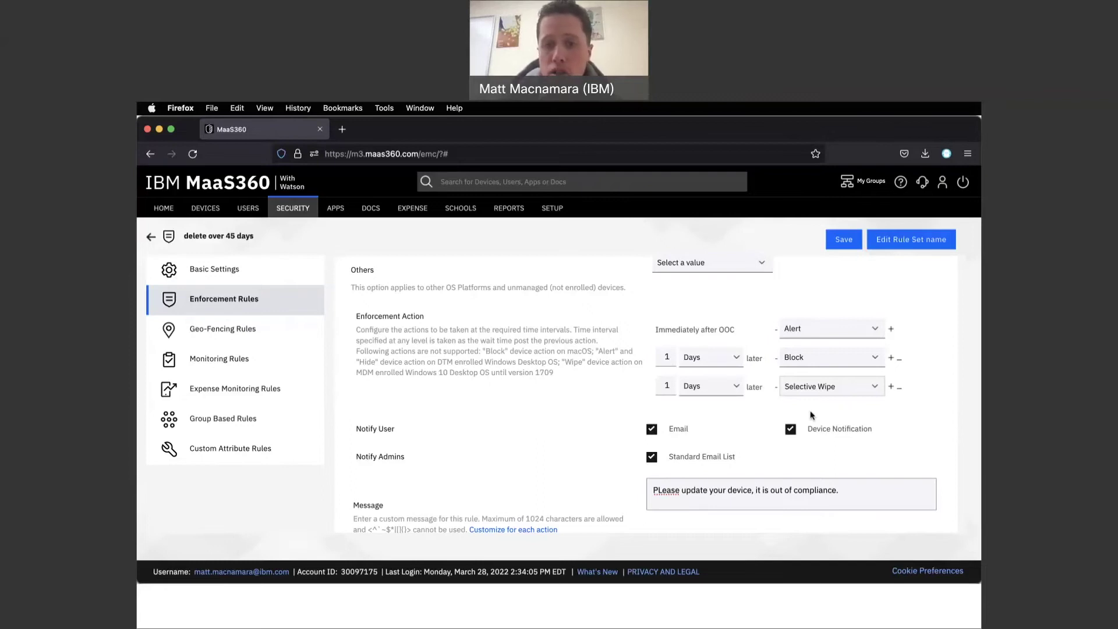
Add two '1 Hours later Alert' escalation steps after the Selective Wipe step
left_click(890, 388)
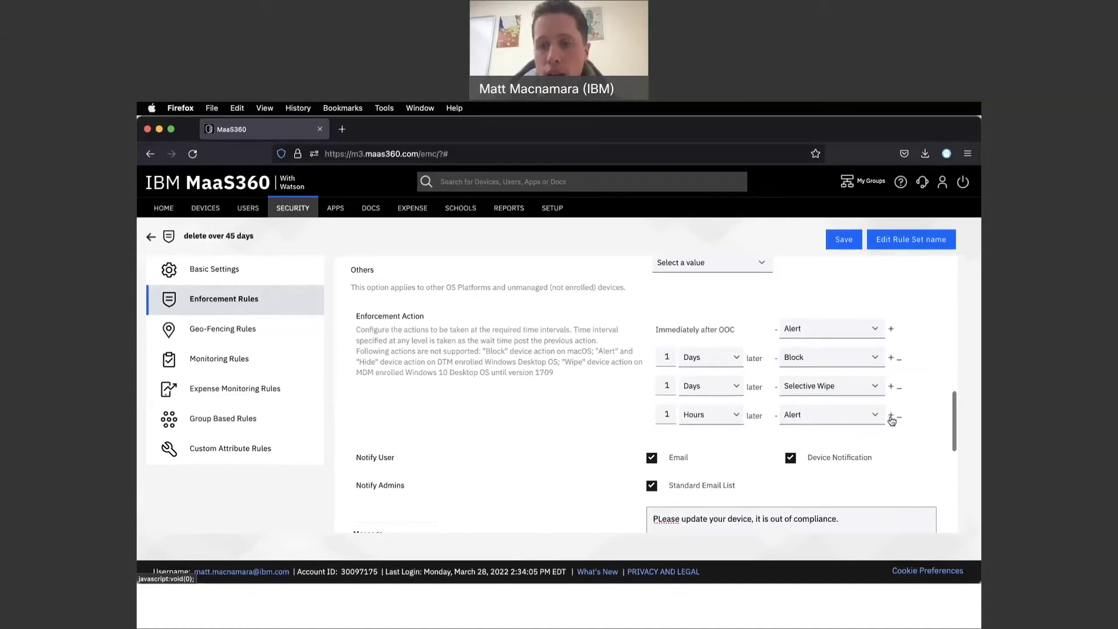
left_click(891, 416)
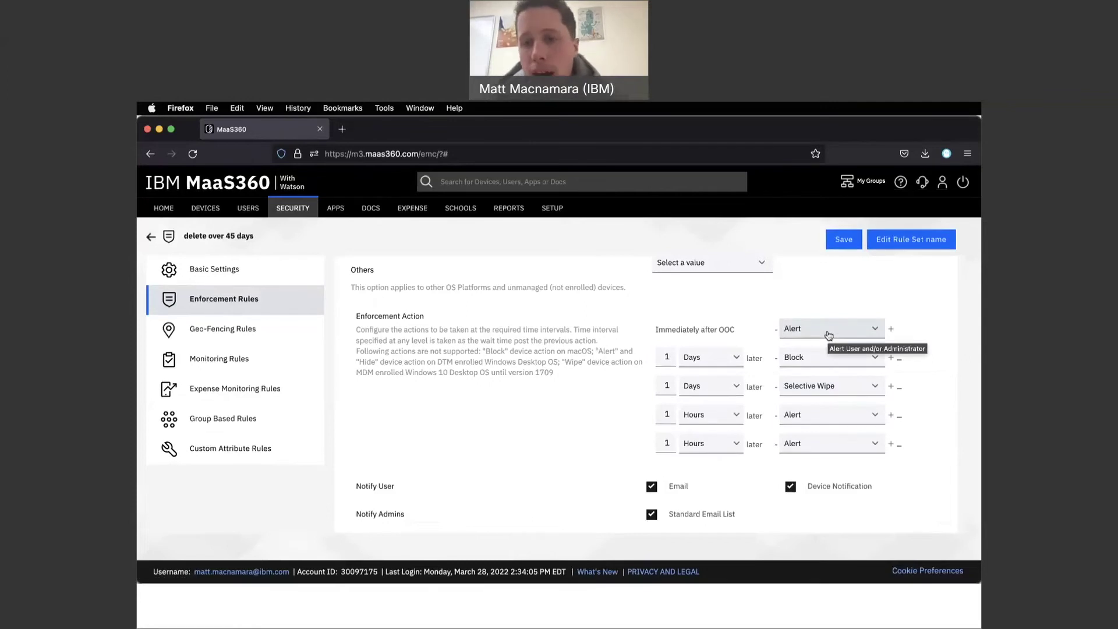
left_click(828, 449)
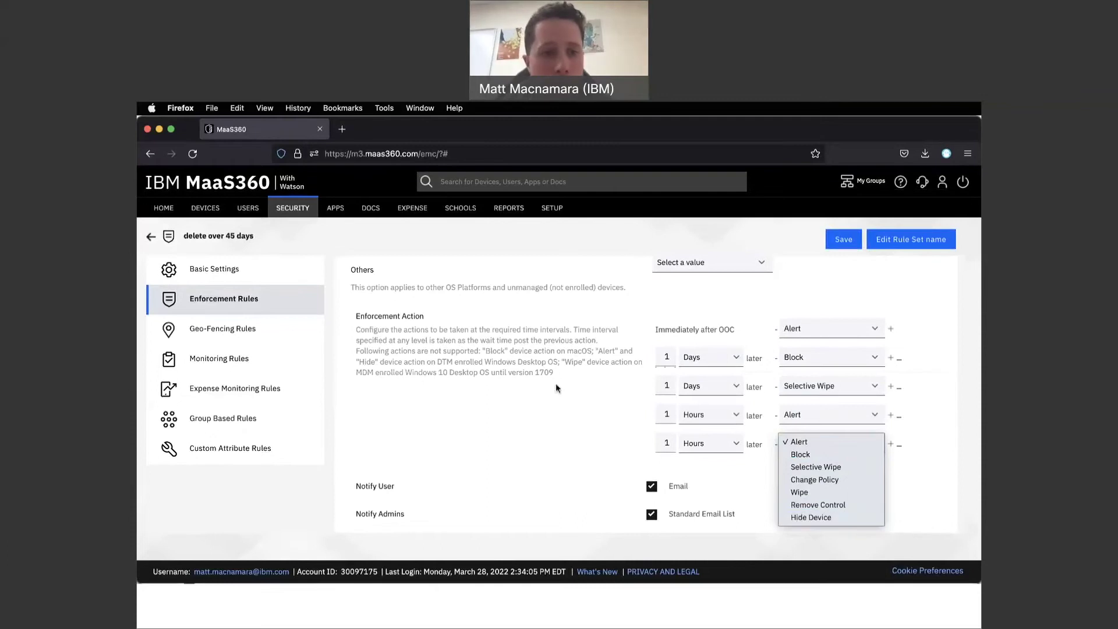
Keep Alert on the last step, then enable the Geo-Fencing rule under Geo-Fencing Rules
left_click(237, 333)
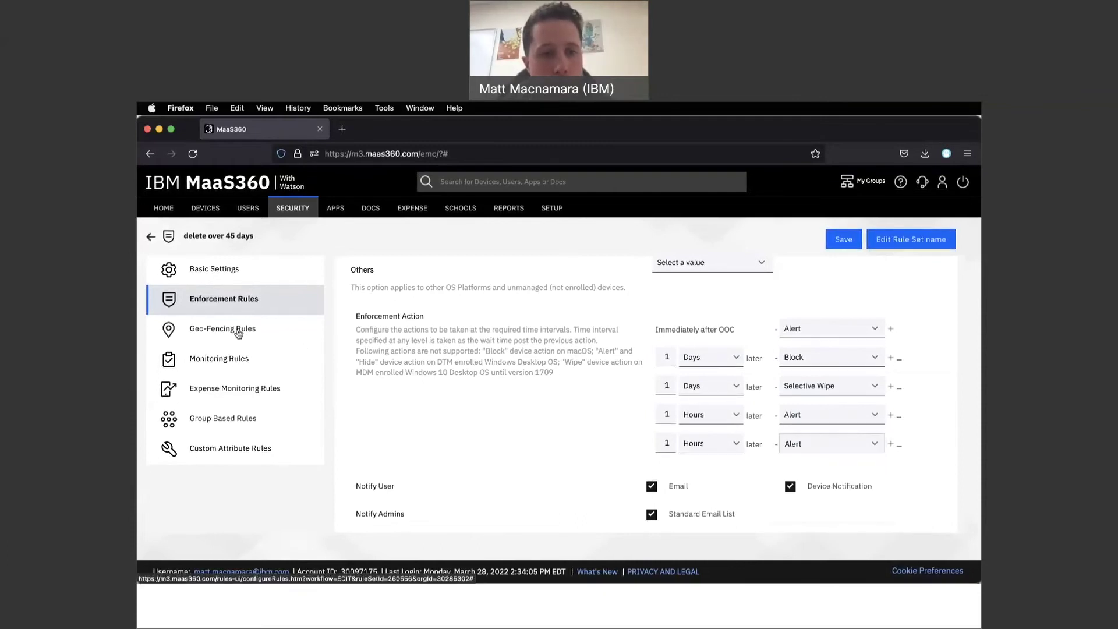
left_click(237, 332)
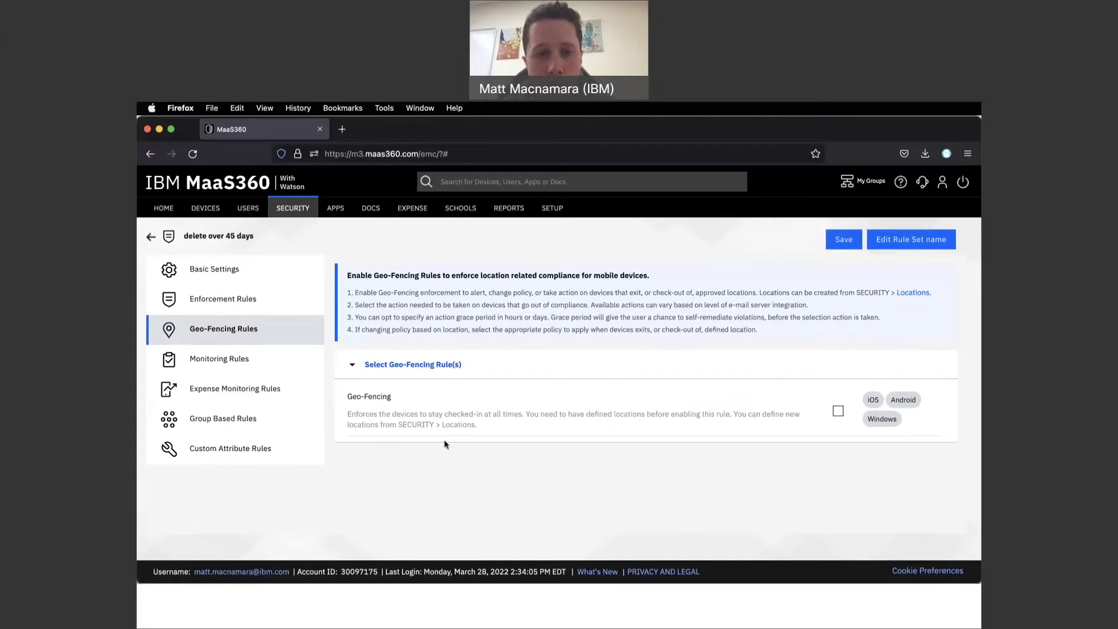
mouse_move(302, 212)
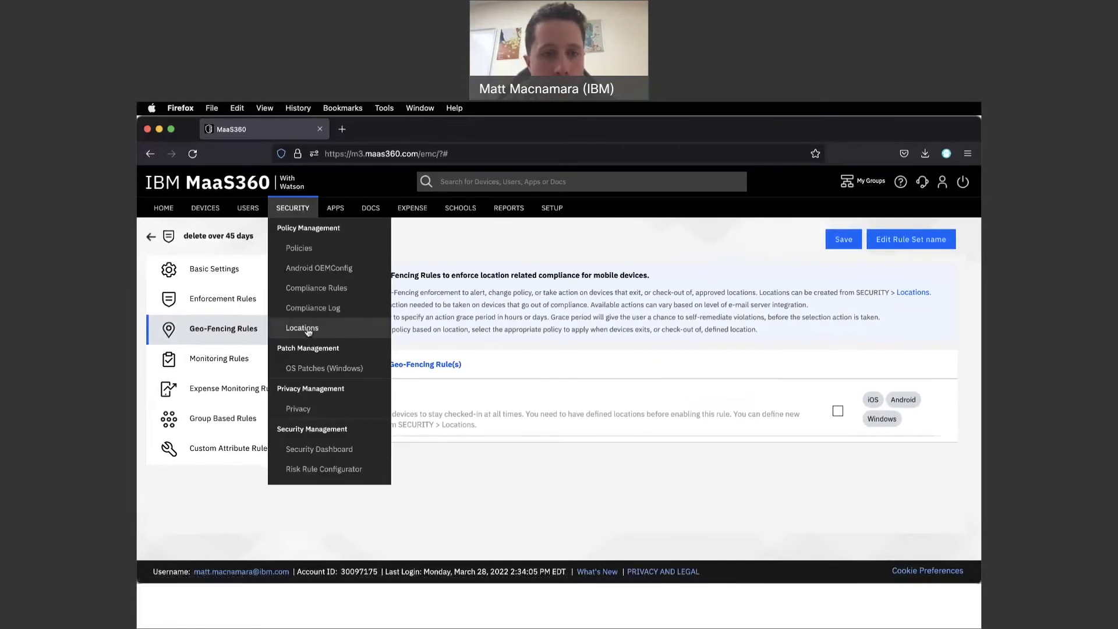
left_click(837, 411)
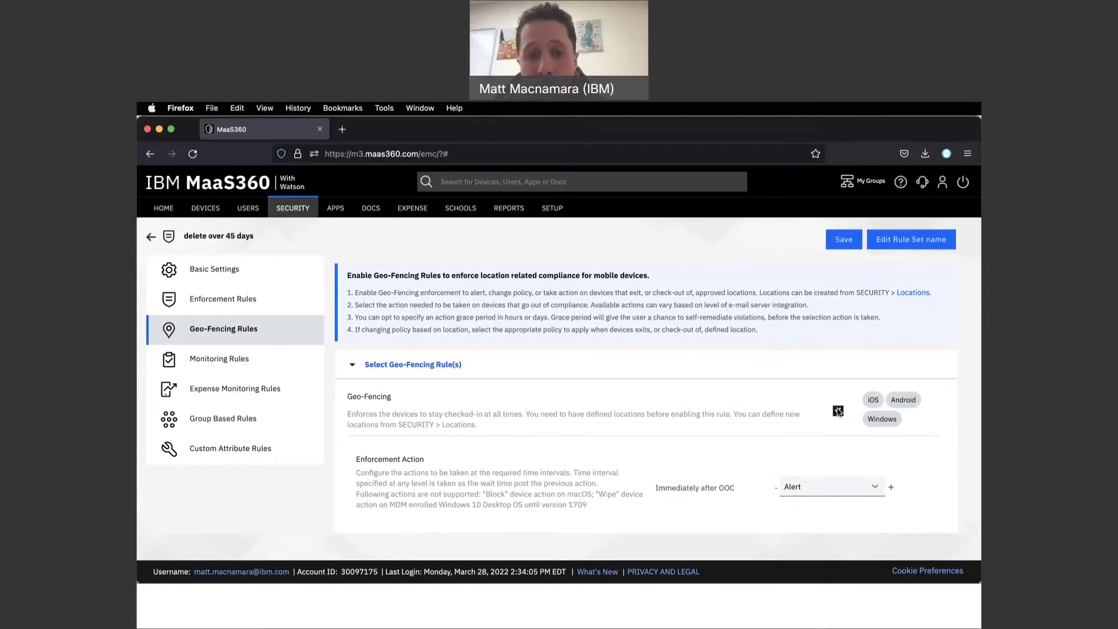
Type 'bring this device back to the building' as the Geo-Fencing user message
left_click(838, 411)
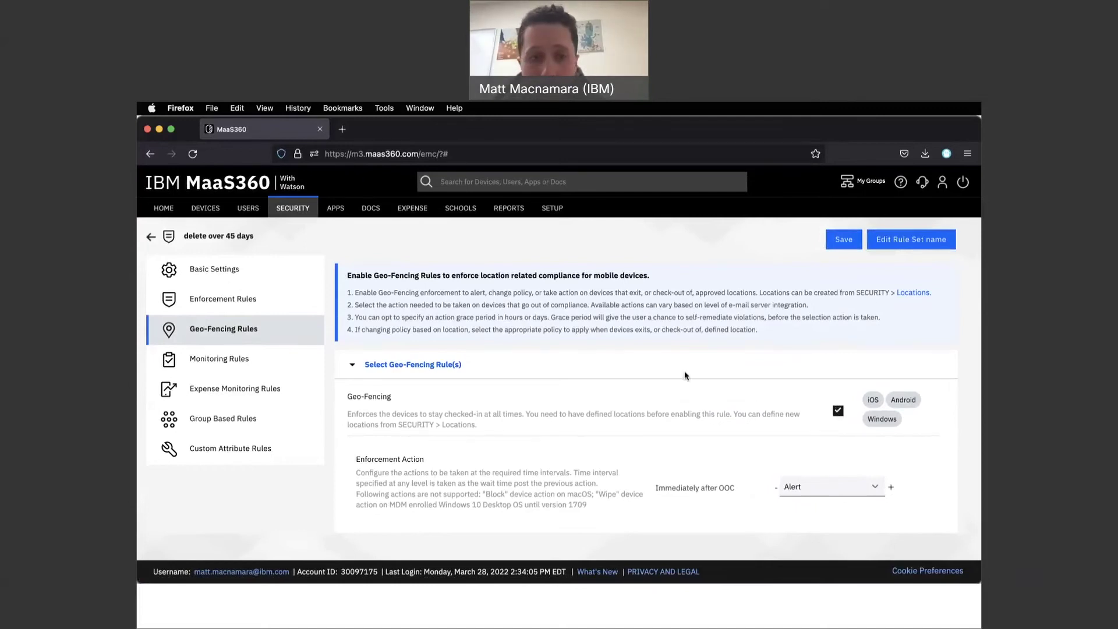
scroll(599, 407, "down", 1)
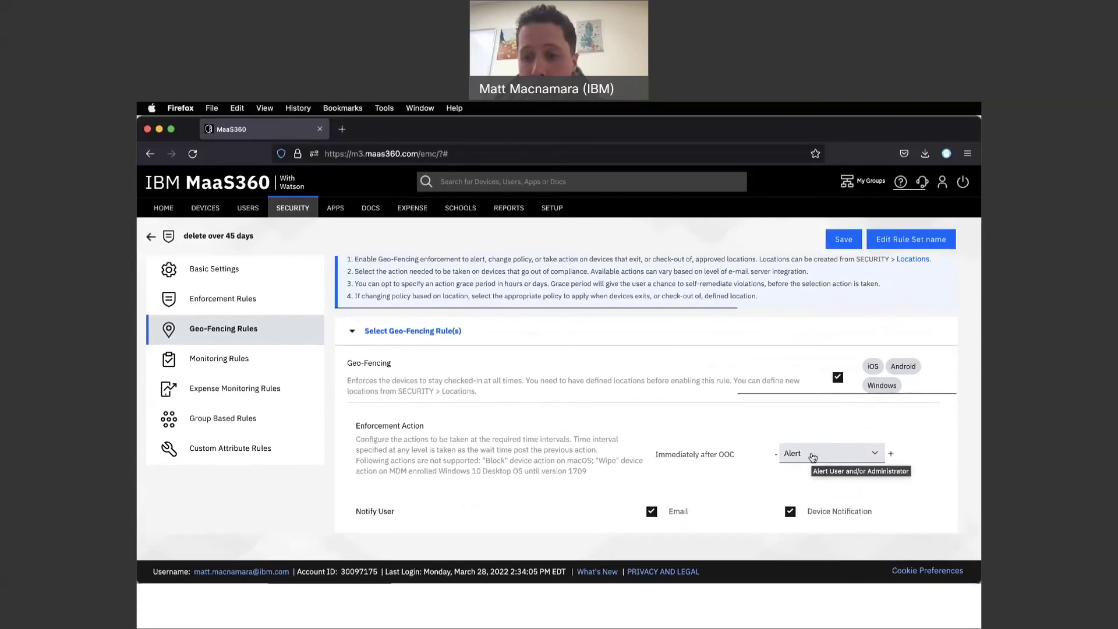
scroll(812, 457, "down", 2)
left_click(721, 506)
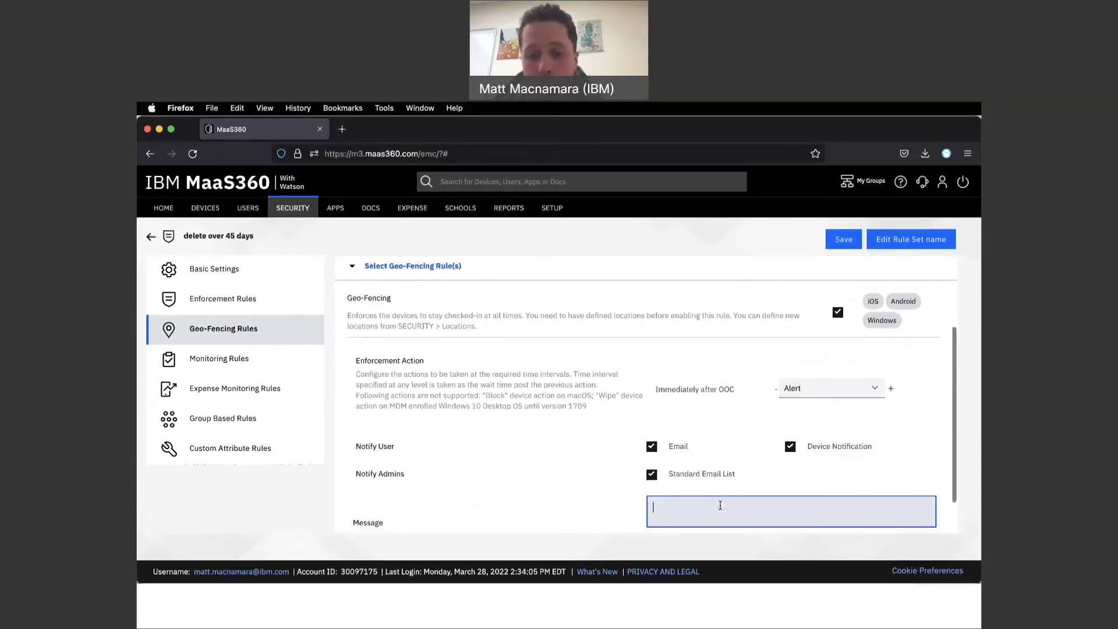
type("bring this devic")
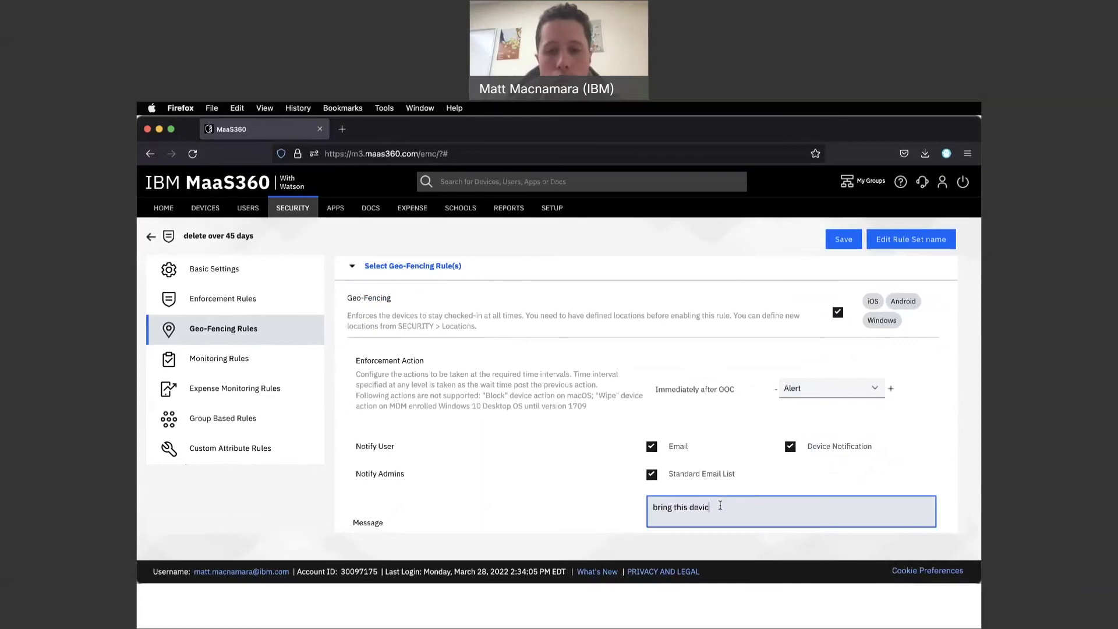
type("e back to the ")
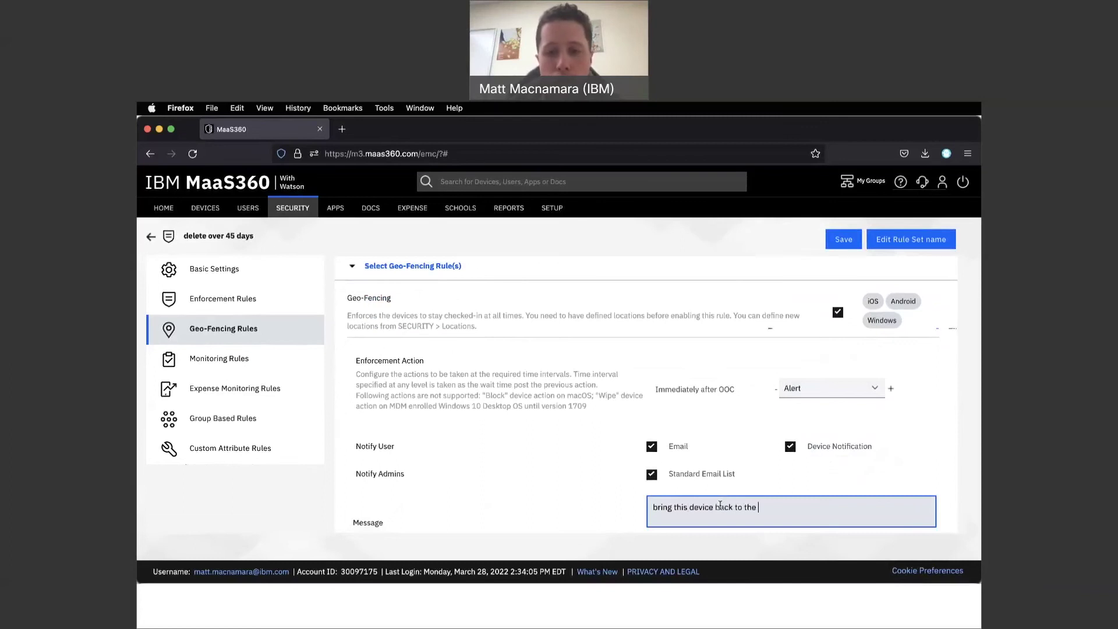
type("building")
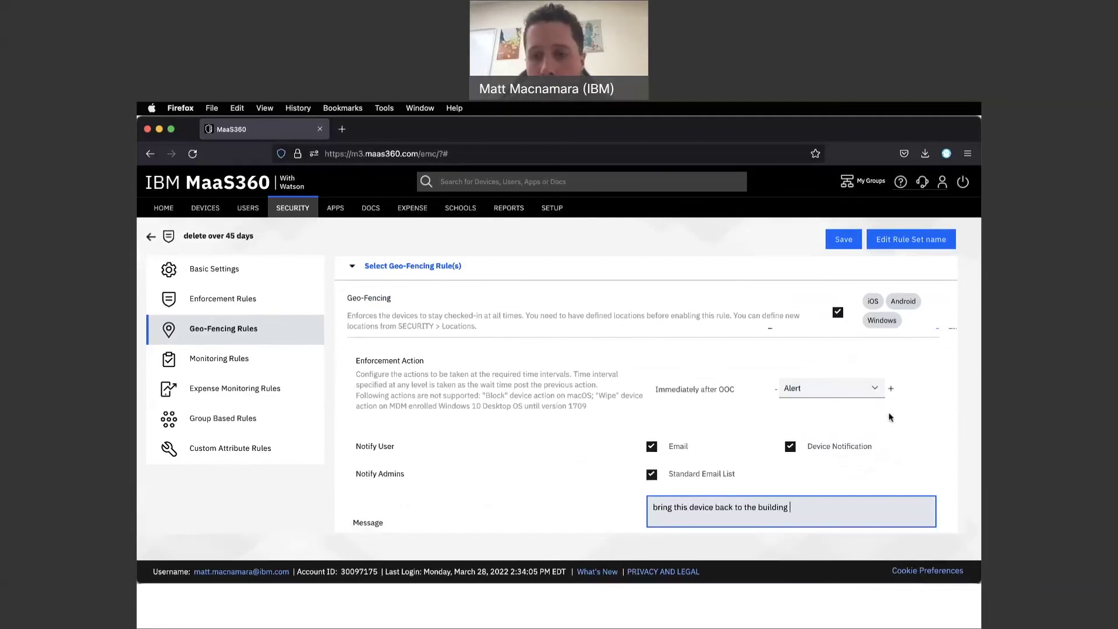
Add a second Geo-Fencing step that wipes the device 1 day after the Alert
left_click(890, 389)
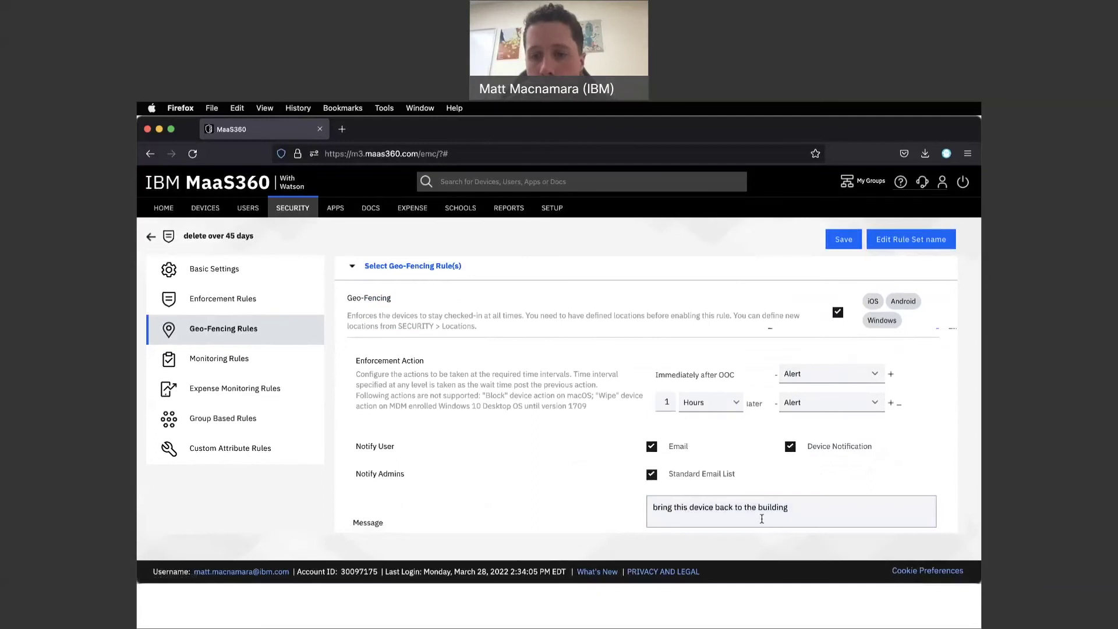
left_click(717, 402)
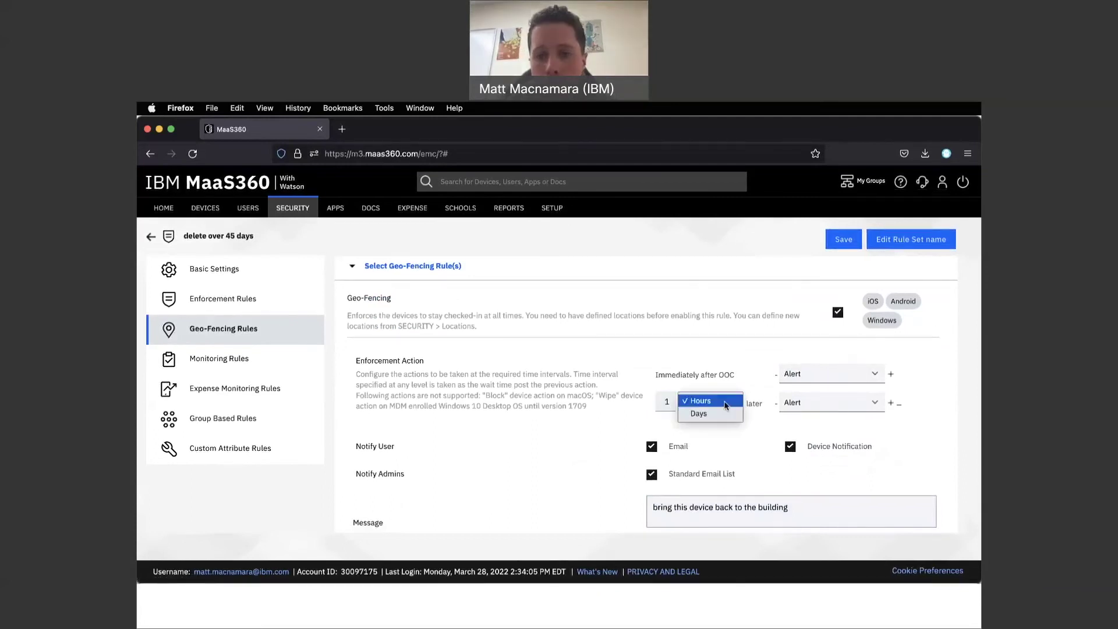
left_click(717, 413)
left_click(812, 404)
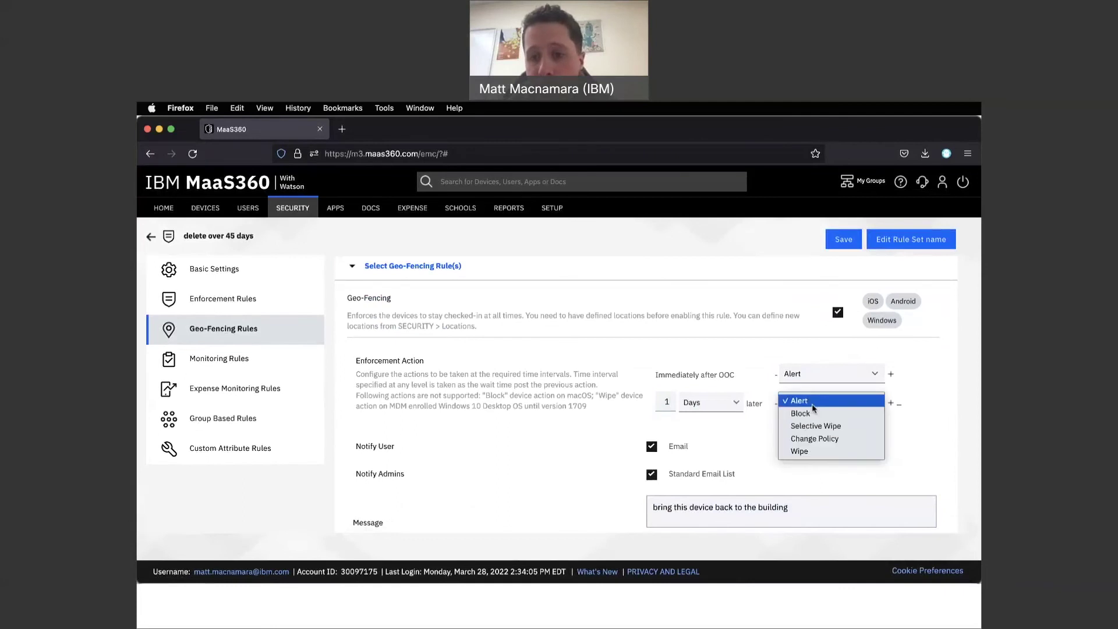
left_click(816, 452)
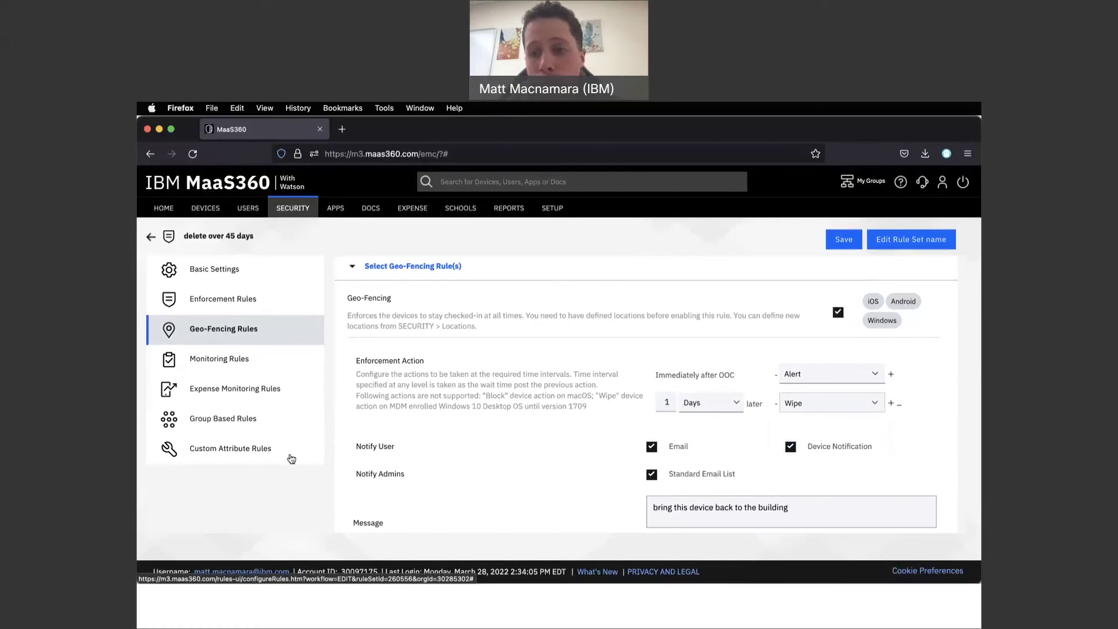
Go back to Enforcement Rules and bring the OS Versions minimum and maximum settings into view
left_click(256, 305)
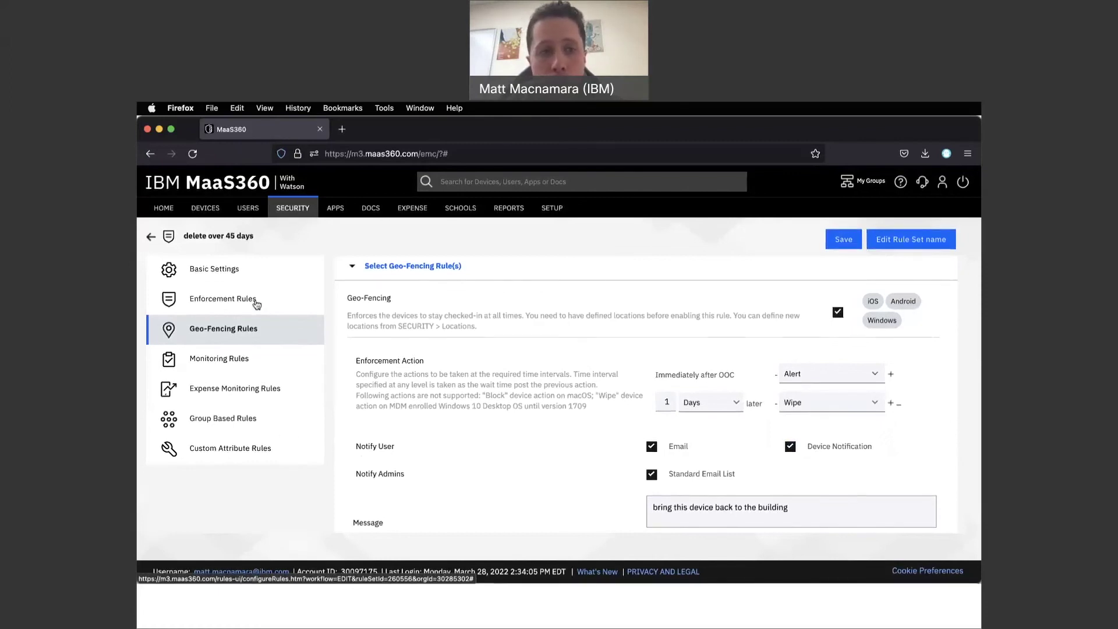
scroll(443, 433, "up", 8)
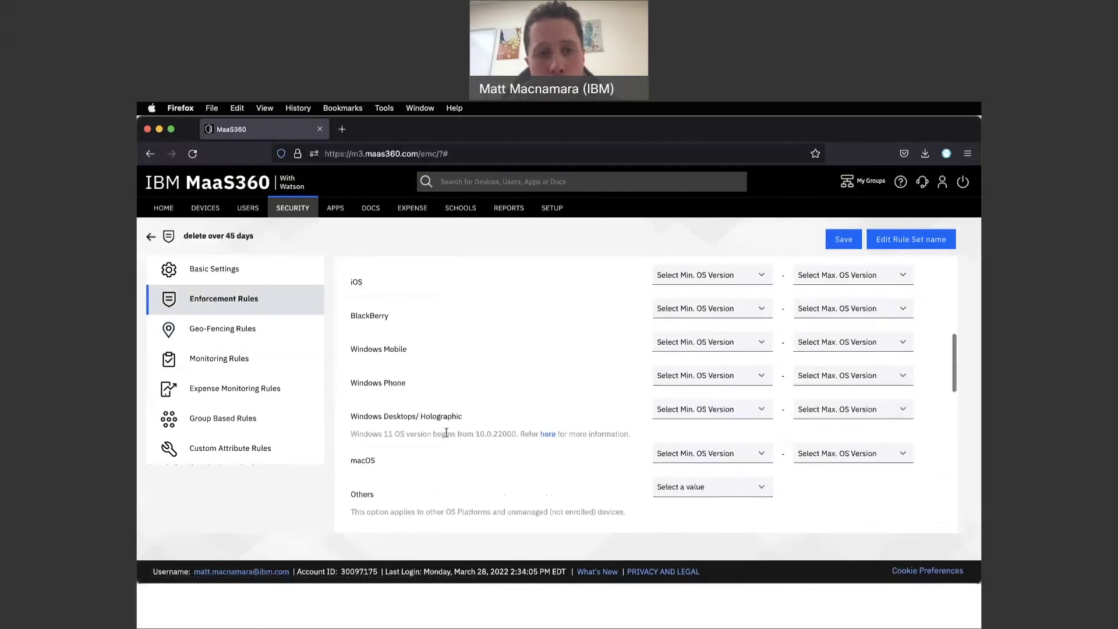